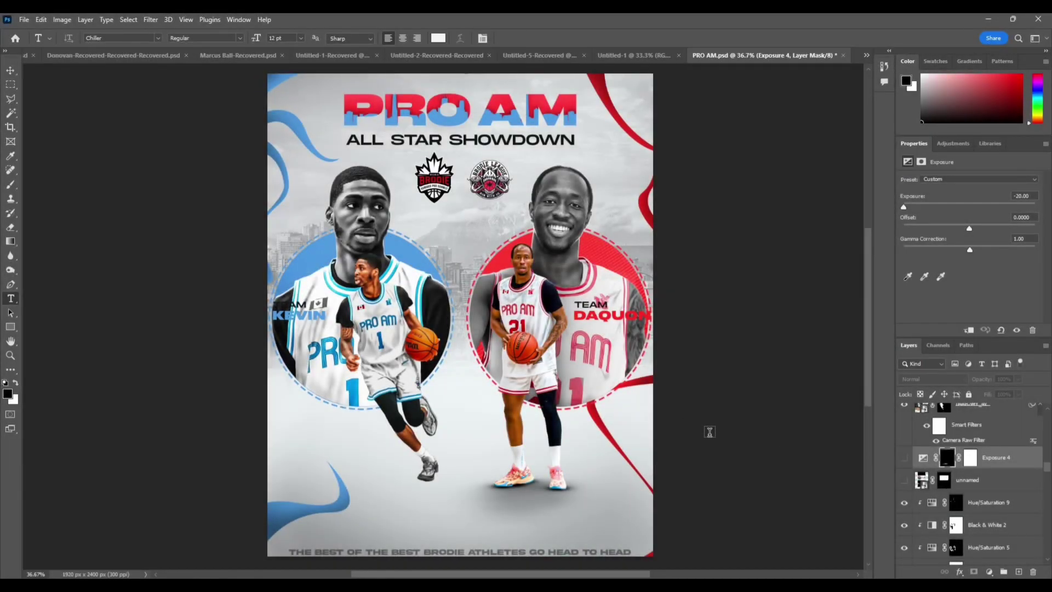
- Toggle the Exposure 4 layer's visibility repeatedly to compare the poster with and without the running player's shadow, leaving it hidden
left_click(903, 459)
left_click(903, 459)
left_click(903, 459)
left_click(904, 458)
left_click(903, 459)
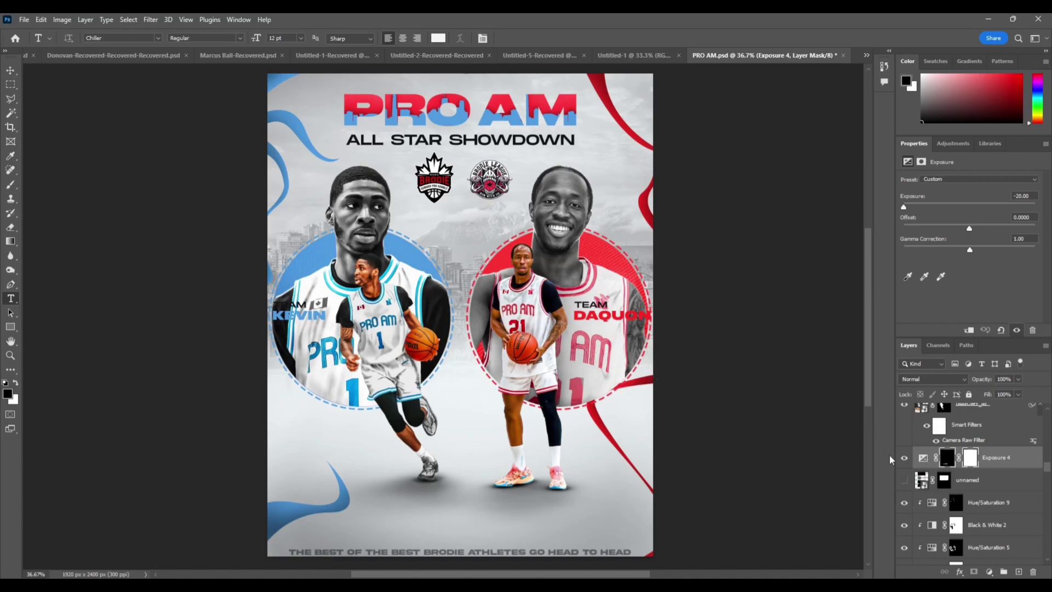
scroll(599, 447, "left", 1)
left_click(905, 458)
left_click(905, 458)
left_click(905, 458)
scroll(927, 307, "left", 1)
- Add an Exposure adjustment layer above Exposure 4 with exposure -20.00 and invert its mask to black
left_click(951, 145)
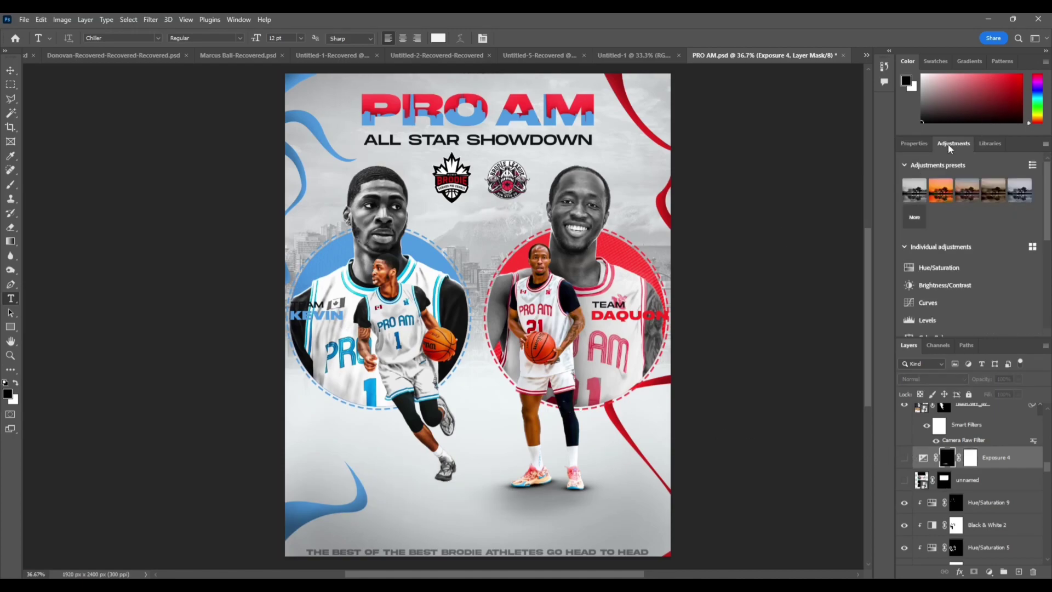
scroll(954, 305, "down", 2)
scroll(955, 305, "up", 2)
scroll(967, 291, "down", 2)
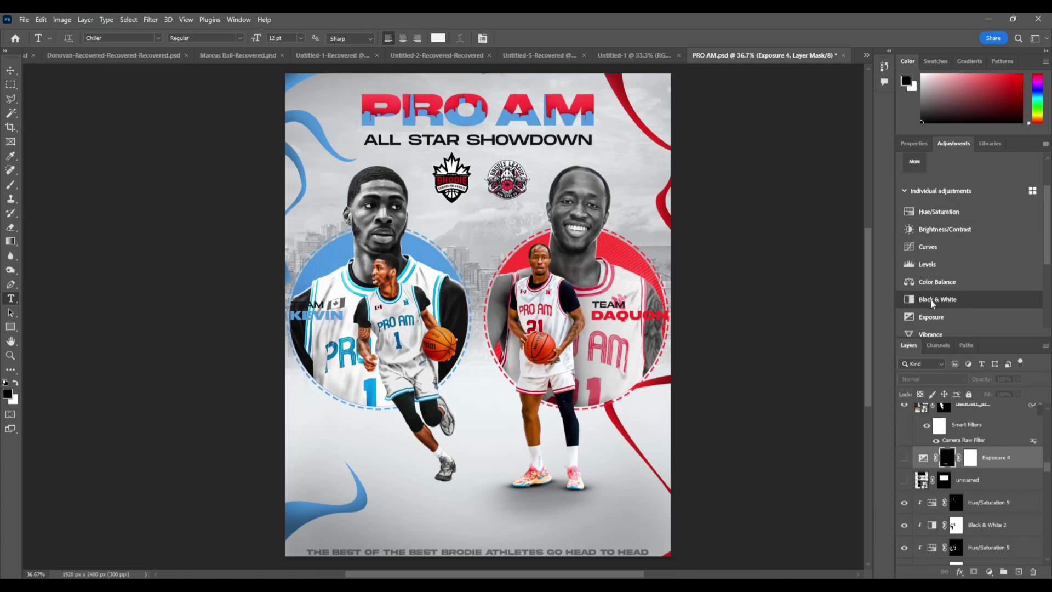
scroll(935, 304, "down", 2)
left_click(959, 256)
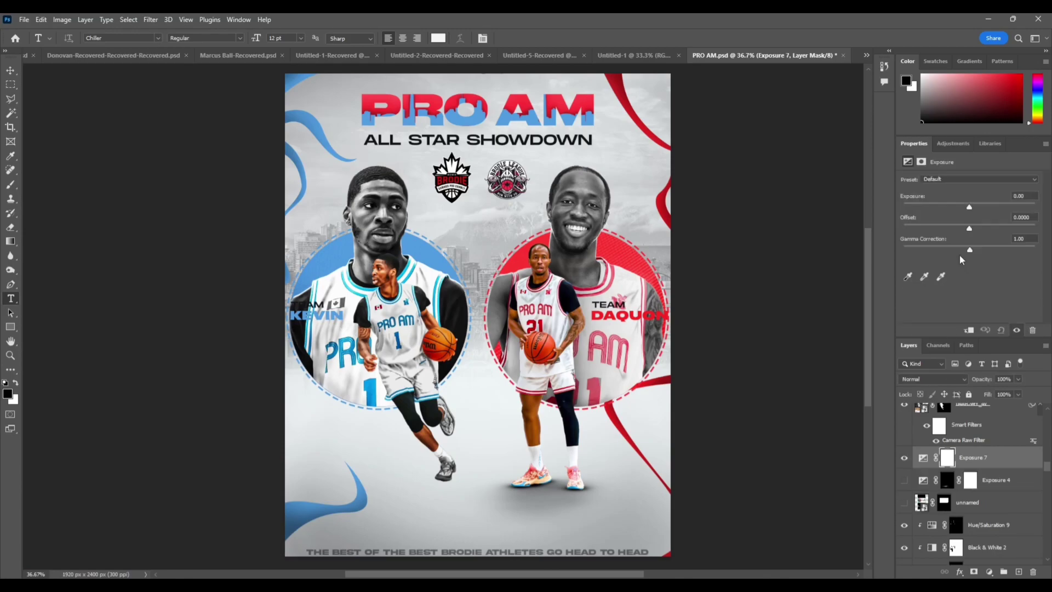
left_click_drag(971, 209, 885, 199)
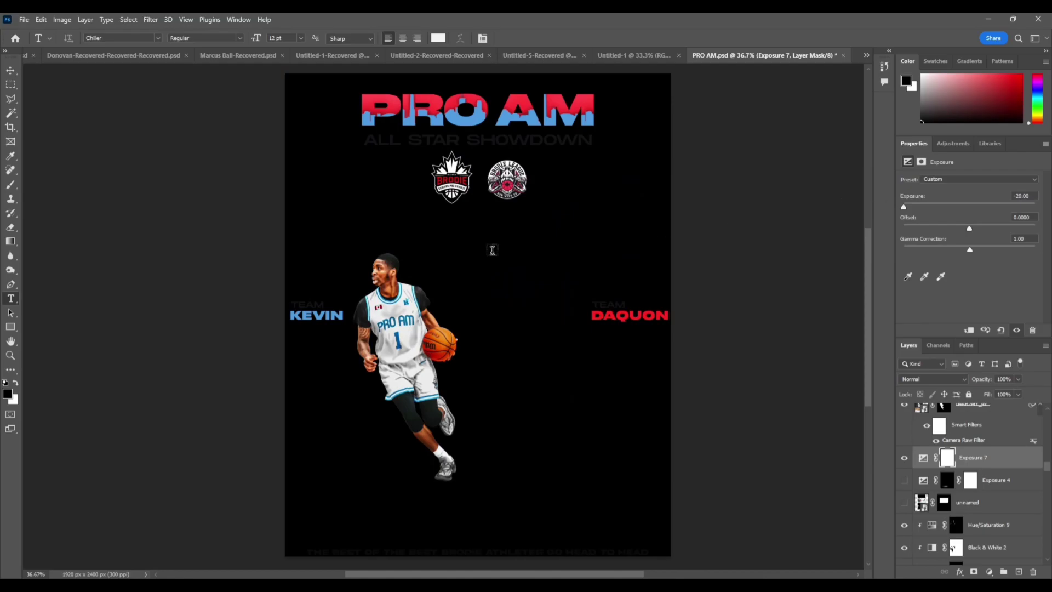
key("ctrl+i")
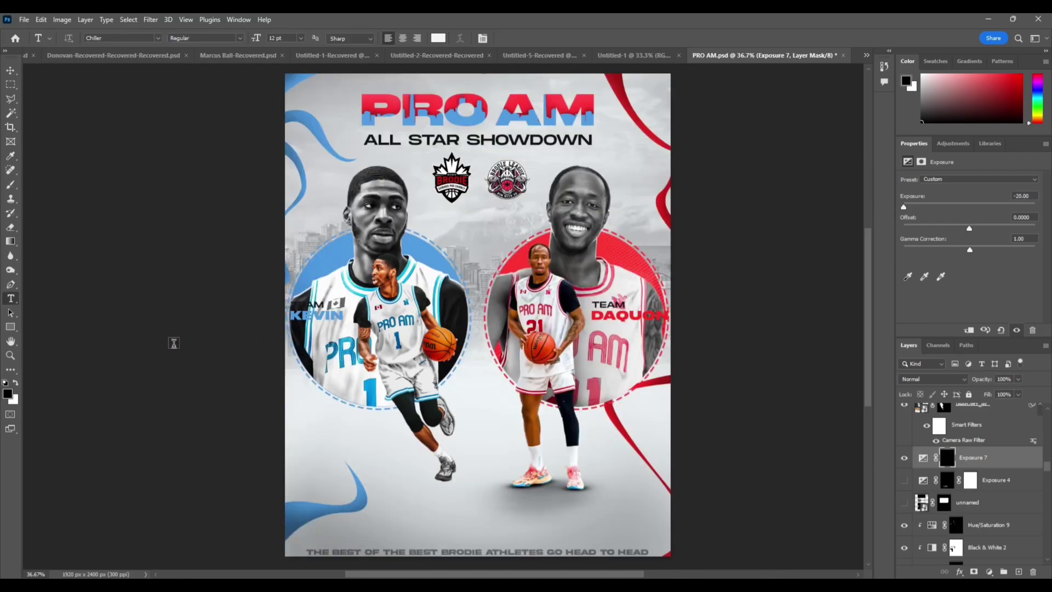
- Set up a white Soft Round brush with 0% hardness, 100% flow and its tip flattened to a wide, thin ellipse
left_click(16, 385)
key("b")
right_click(351, 344)
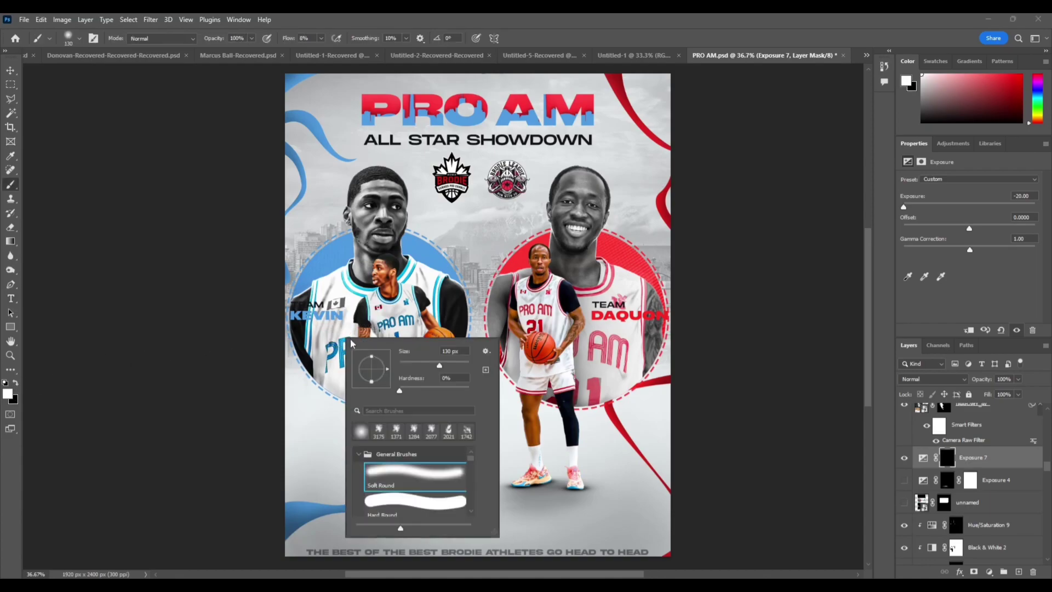
left_click_drag(403, 390, 391, 392)
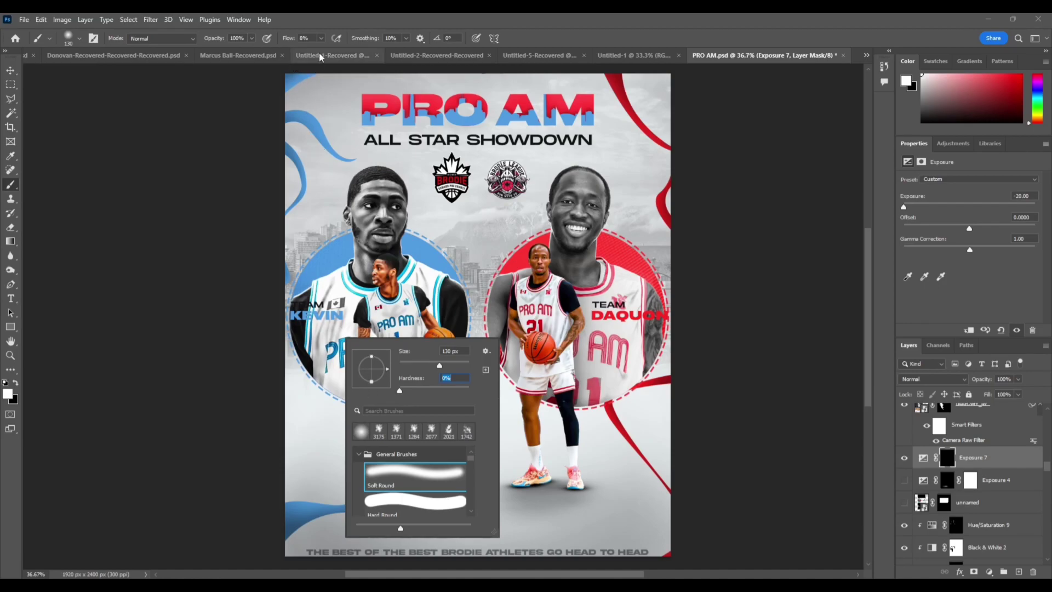
left_click(322, 38)
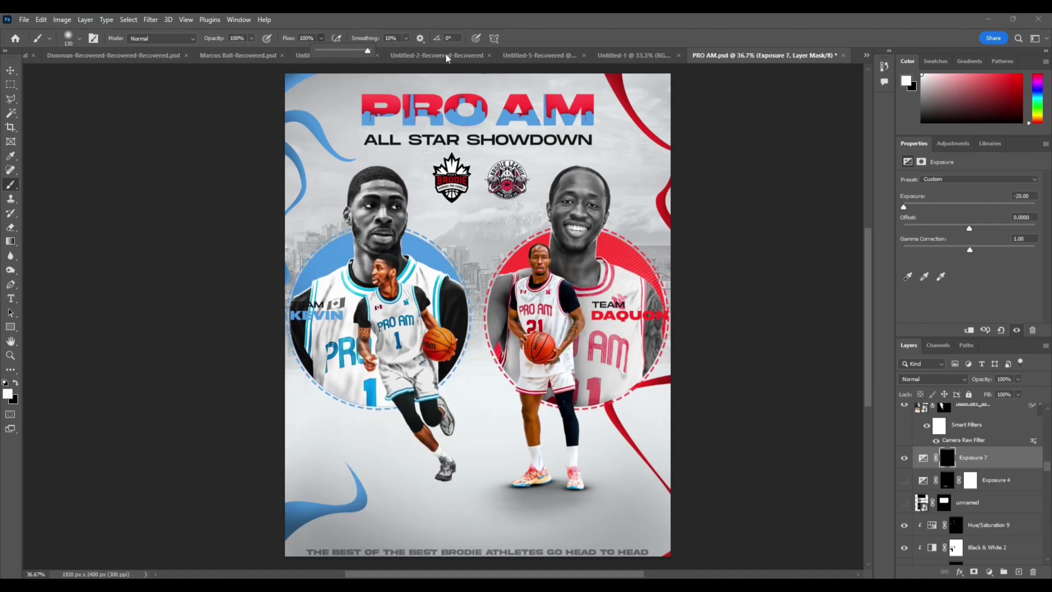
right_click(460, 454)
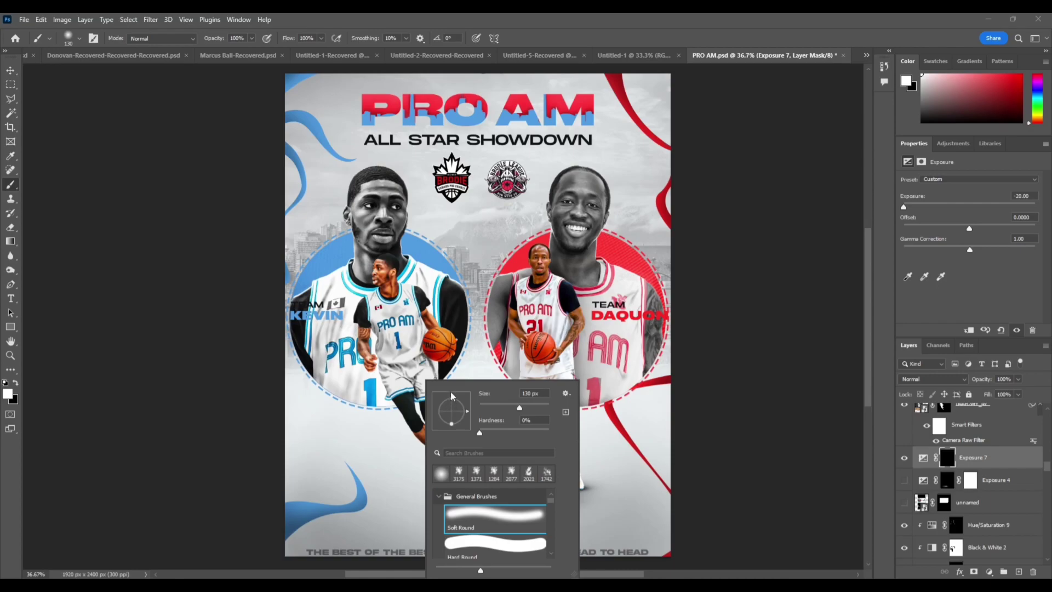
left_click_drag(452, 400, 453, 407)
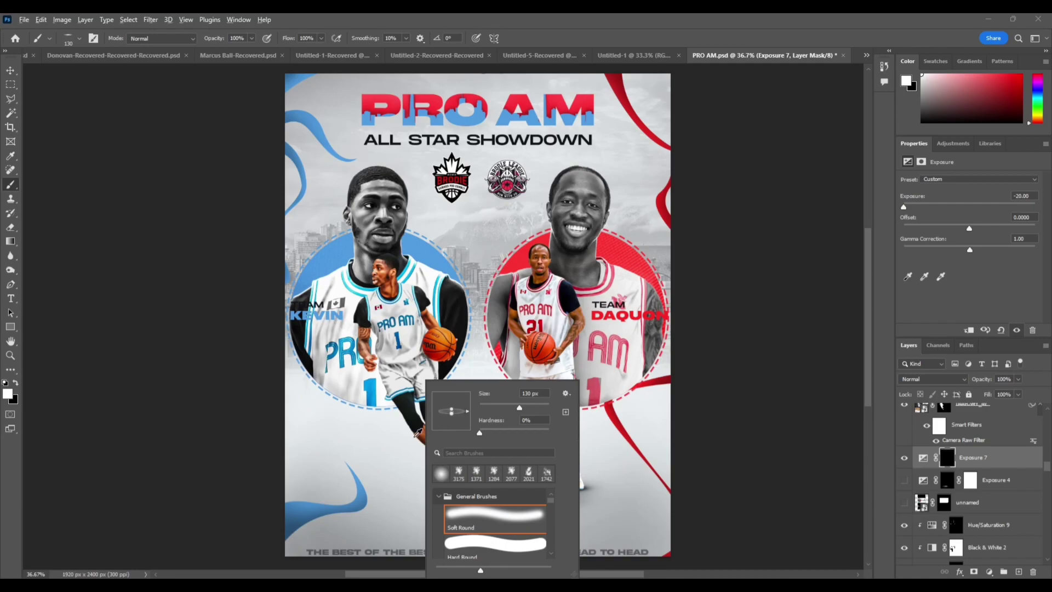
left_click(418, 433)
- Paint a dark contact shadow on the new Exposure mask directly beneath the running player's planted shoe
scroll(425, 430, "up", 8)
mouse_move(432, 466)
left_mouse_down()
mouse_move(444, 469)
mouse_move(455, 453)
mouse_move(435, 459)
left_mouse_up()
left_click(443, 454)
left_click(428, 448)
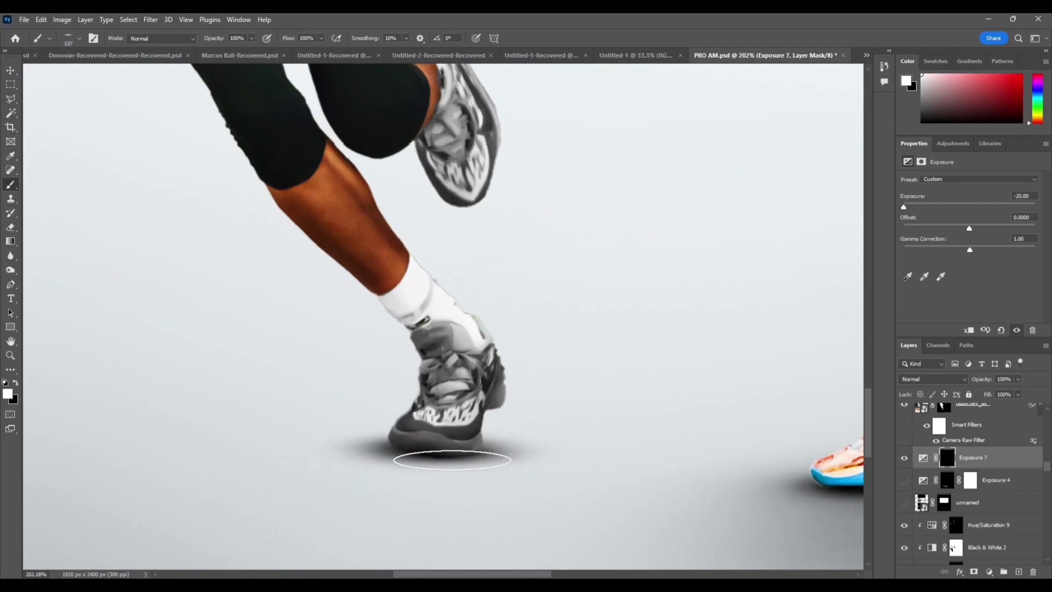
left_click(446, 454)
left_click_drag(499, 418, 490, 419)
scroll(470, 442, "down", 10)
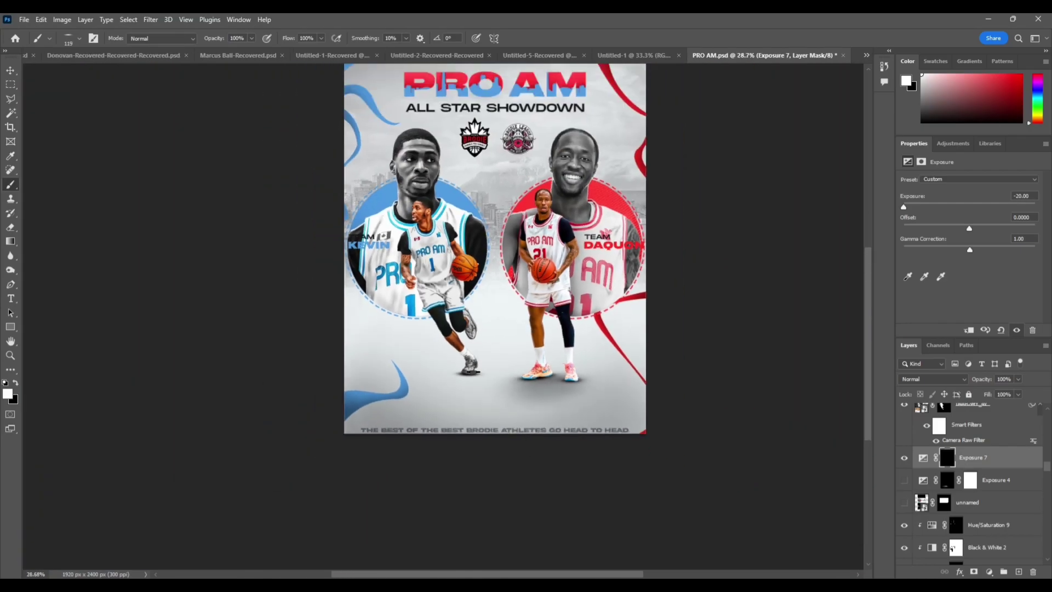
scroll(472, 373, "up", 5)
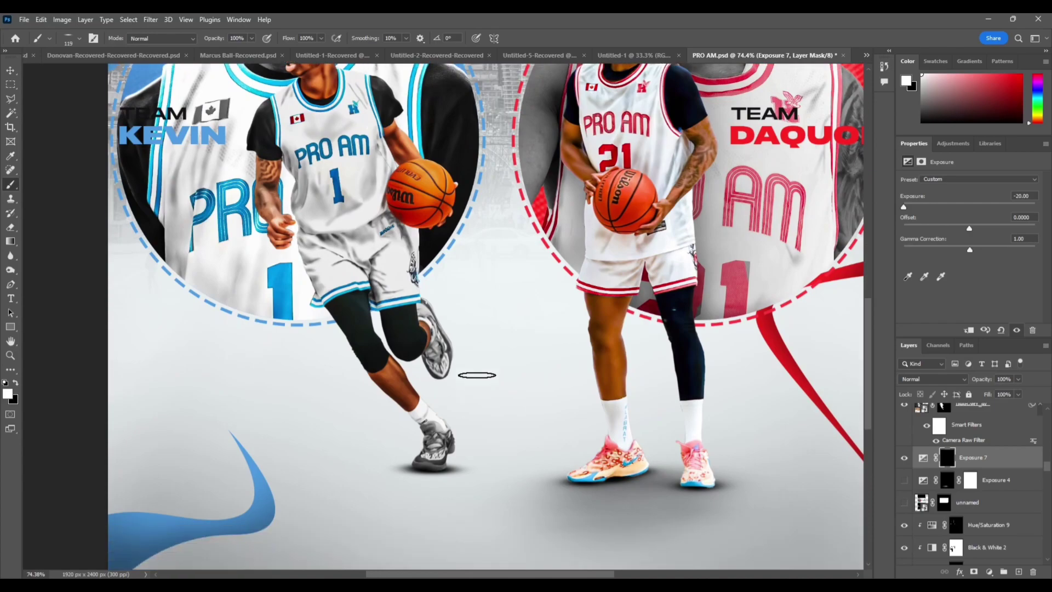
- Lower the brush flow to 11% and paint a softer shadow around the running player's planted shoe
left_click_drag(320, 38, 277, 54)
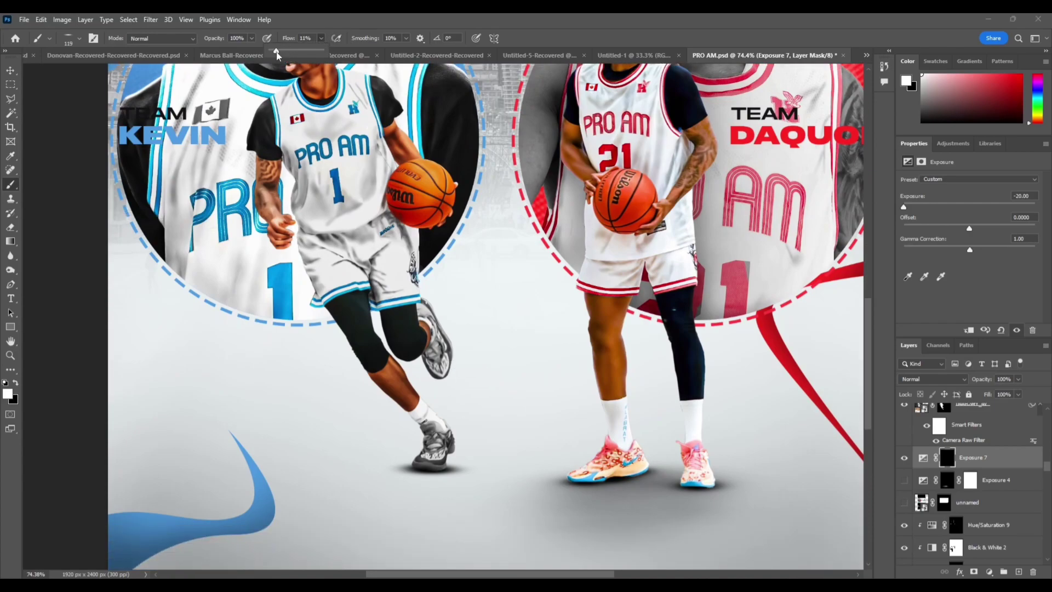
left_click_drag(427, 453, 445, 457)
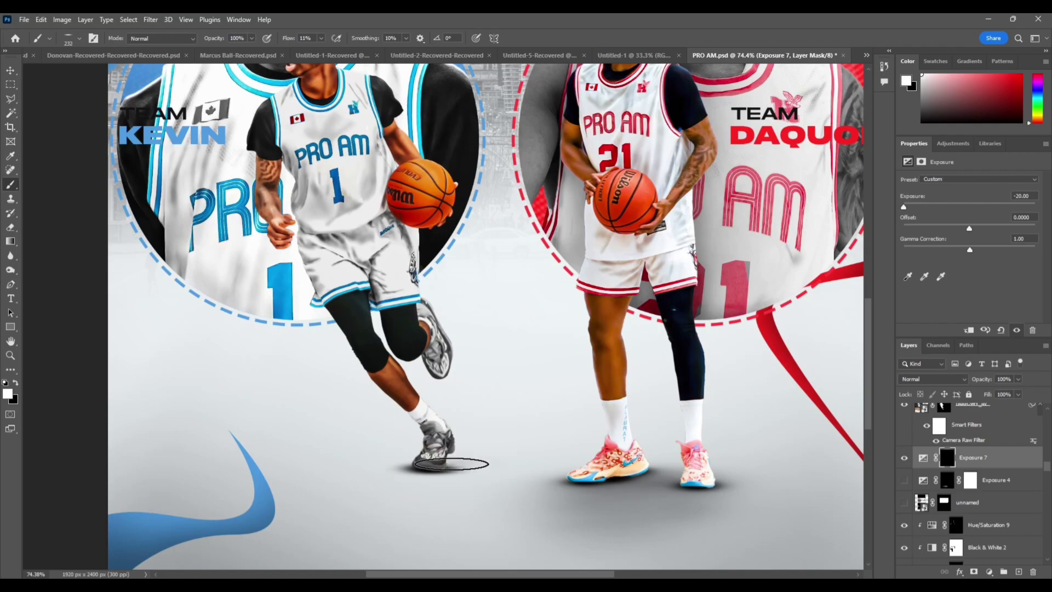
scroll(448, 472, "up", 5)
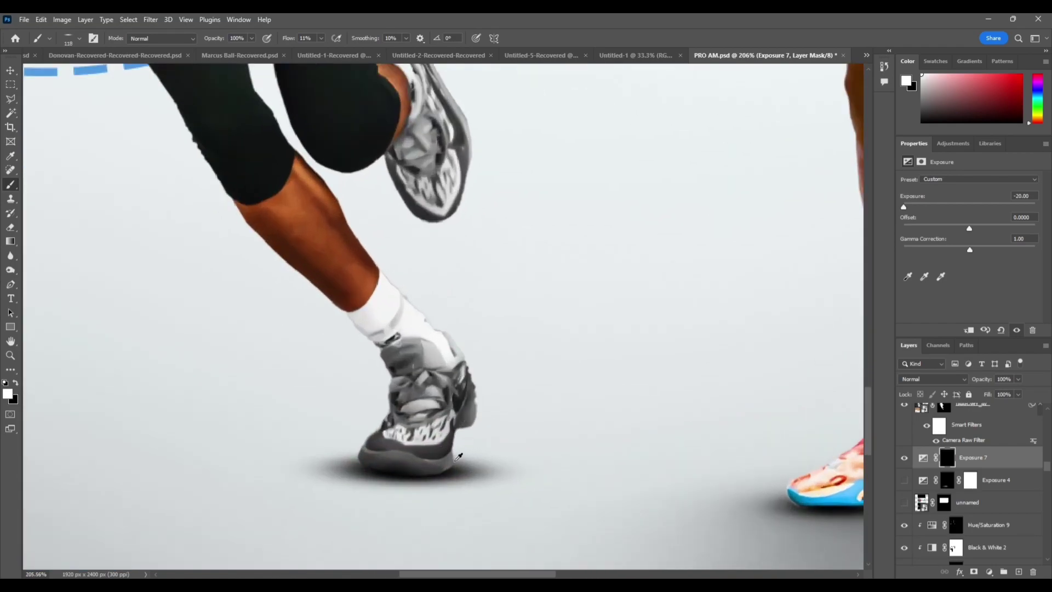
left_click_drag(458, 457, 454, 462)
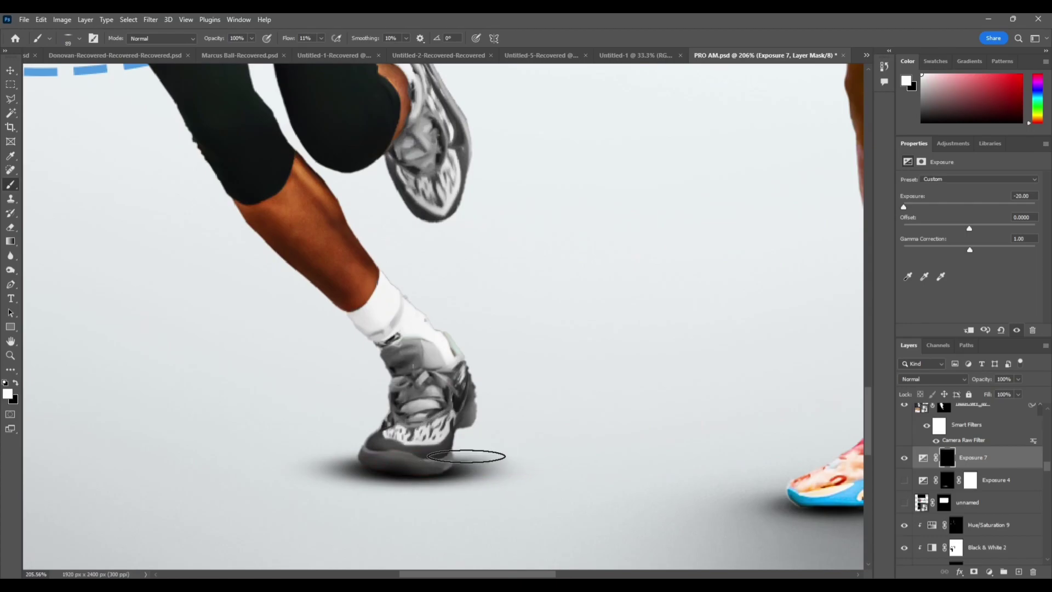
scroll(474, 430, "down", 3)
- Build up a wide, faint ground shadow below the running player, enlarging the flattened brush to 455, 644 and 911 px
mouse_move(460, 439)
left_mouse_down()
mouse_move(393, 446)
mouse_move(435, 445)
mouse_move(445, 458)
mouse_move(415, 459)
left_mouse_up()
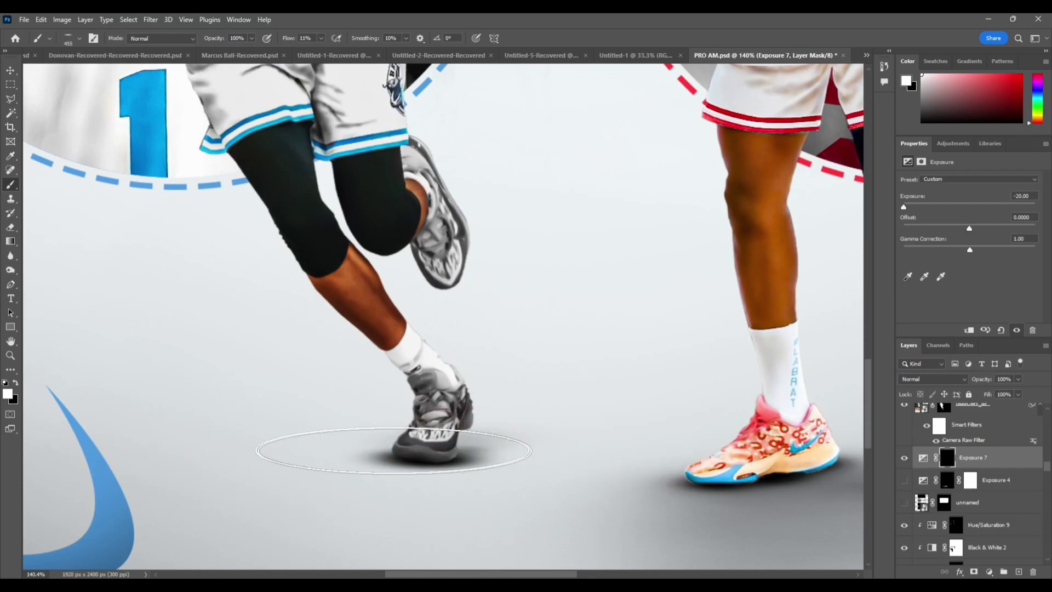
left_click(377, 452)
left_click(378, 453)
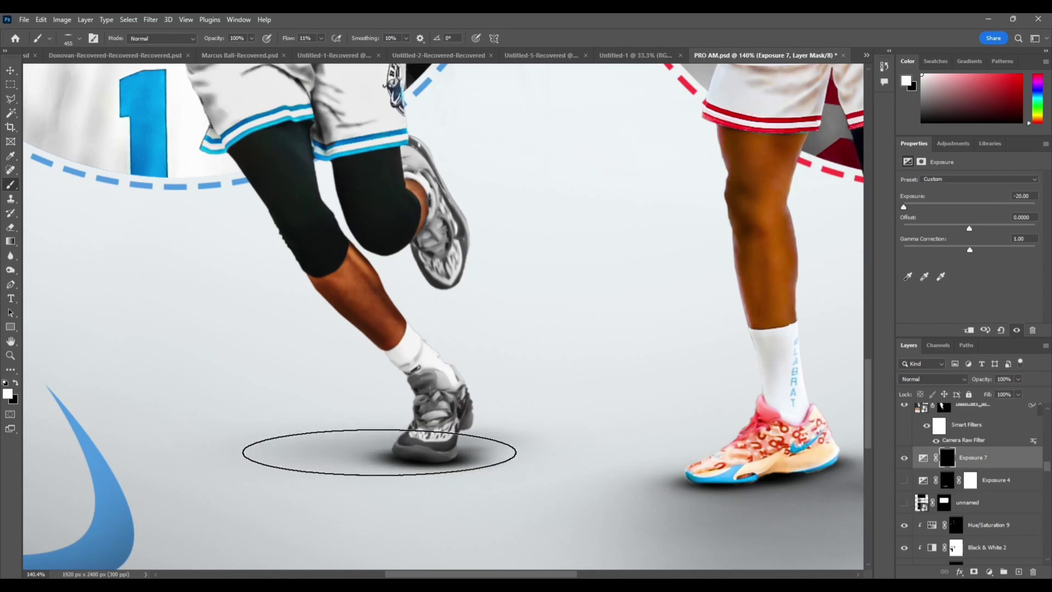
left_click(379, 453)
scroll(424, 388, "down", 7)
scroll(427, 384, "down", 2)
scroll(427, 383, "left", 2)
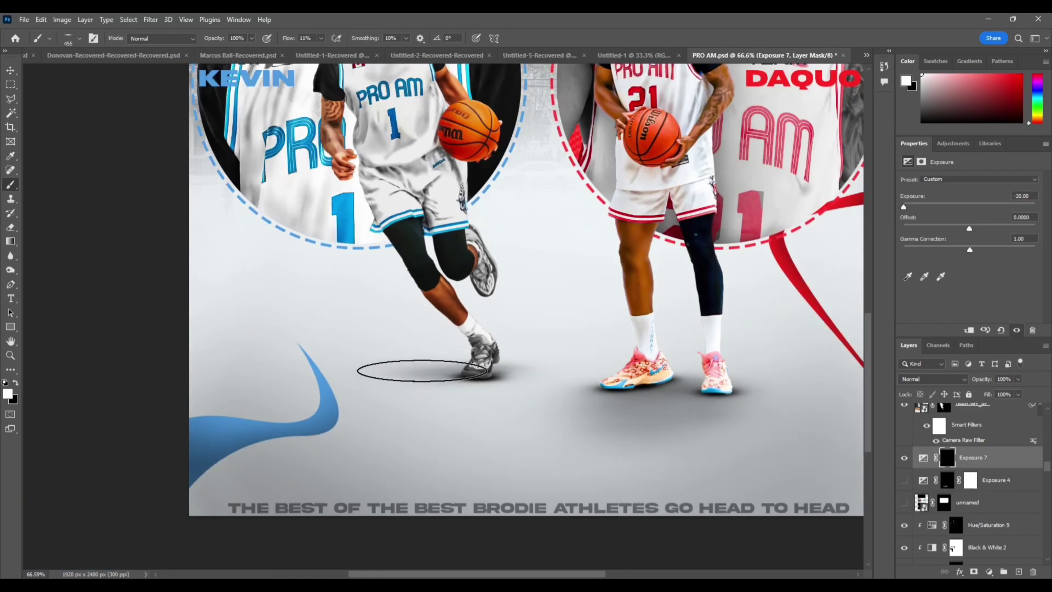
scroll(426, 393, "up", 1)
mouse_move(426, 393)
left_mouse_down()
mouse_move(454, 403)
mouse_move(447, 409)
left_mouse_up()
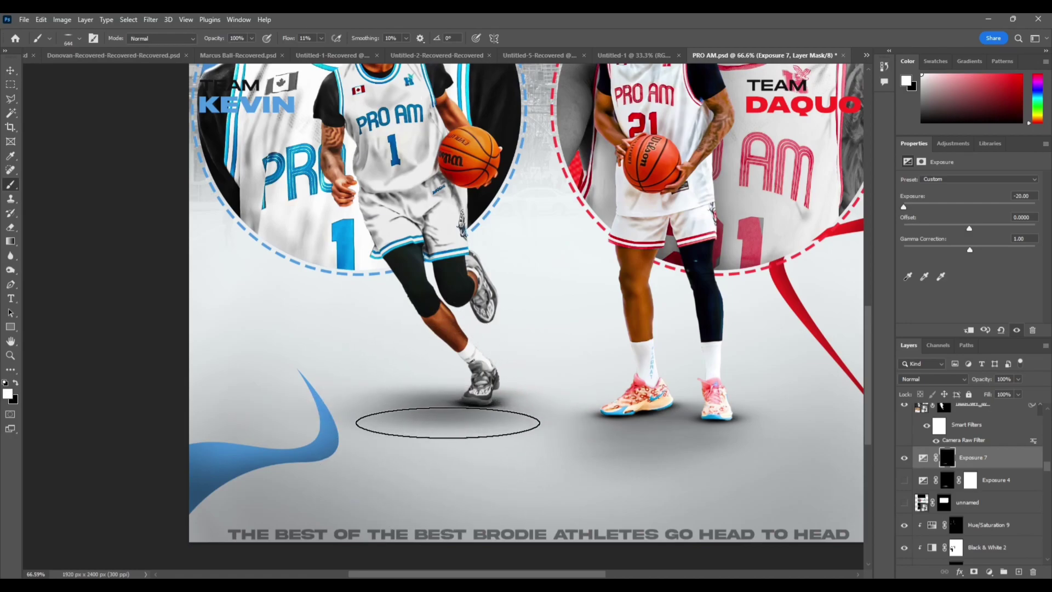
left_click_drag(444, 425, 468, 430)
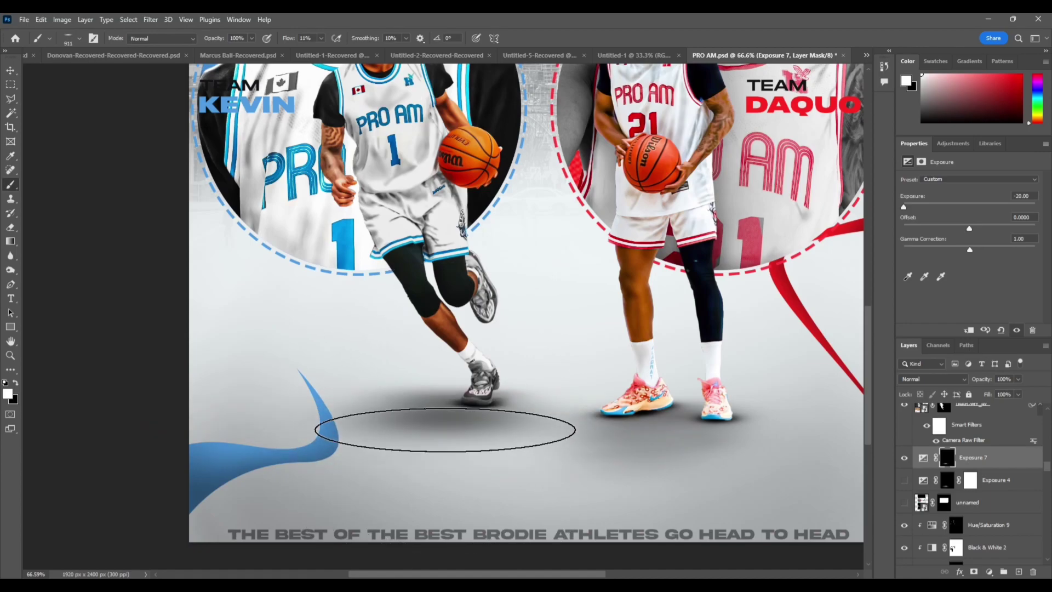
- Switch the brush to black and soften the lower edges of the ground shadow on the mask with a larger tip
scroll(445, 430, "down", 4)
key("x")
key("x")
key("x")
left_click_drag(496, 445, 507, 446)
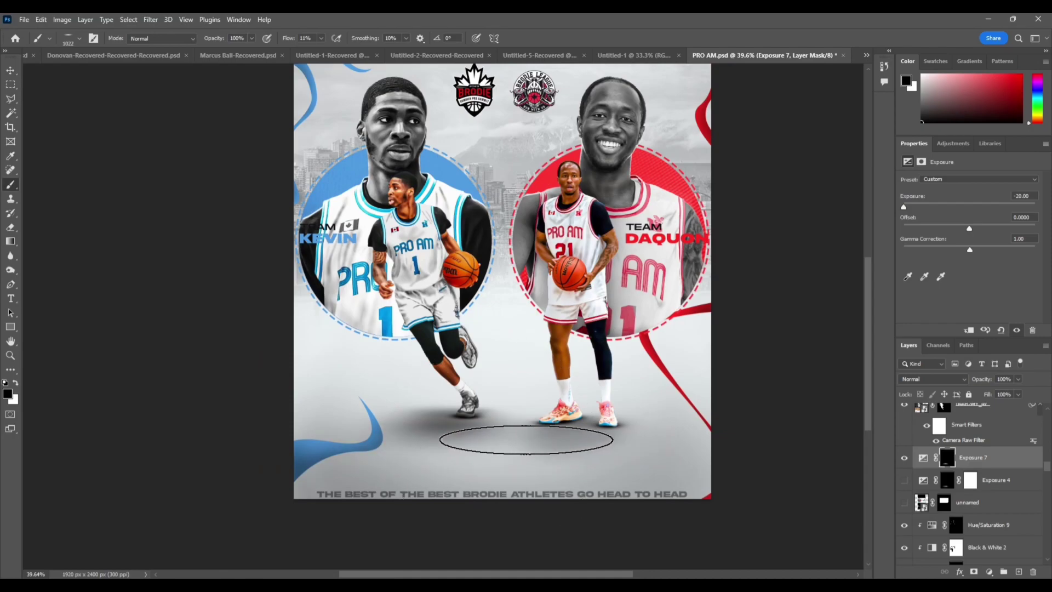
left_click_drag(417, 449, 446, 446)
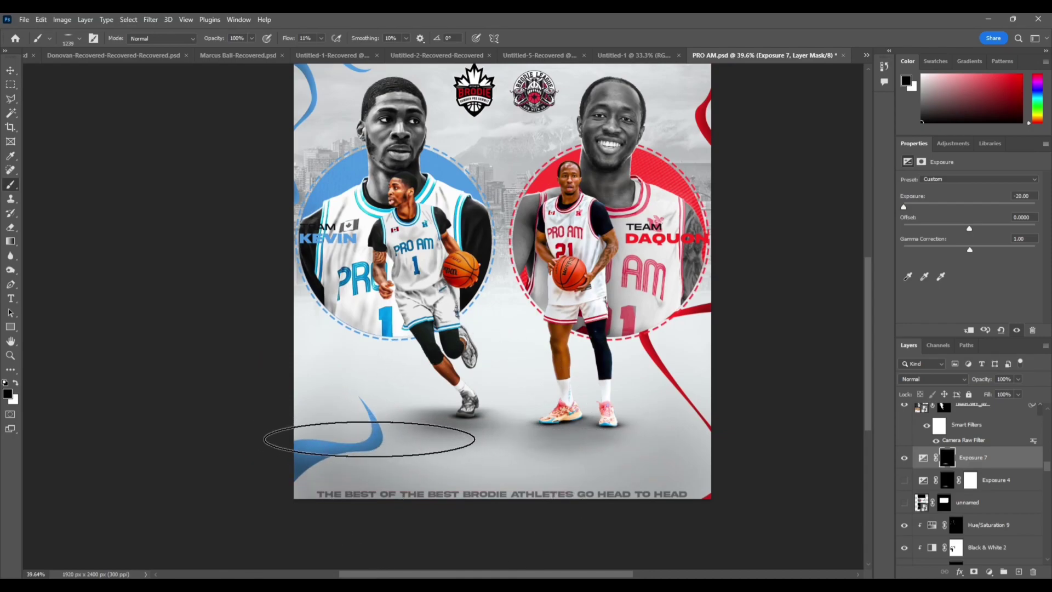
- Toggle the Exposure 7 layer's visibility to compare the poster with and without the painted shadow, leaving it visible
scroll(370, 439, "up", 3)
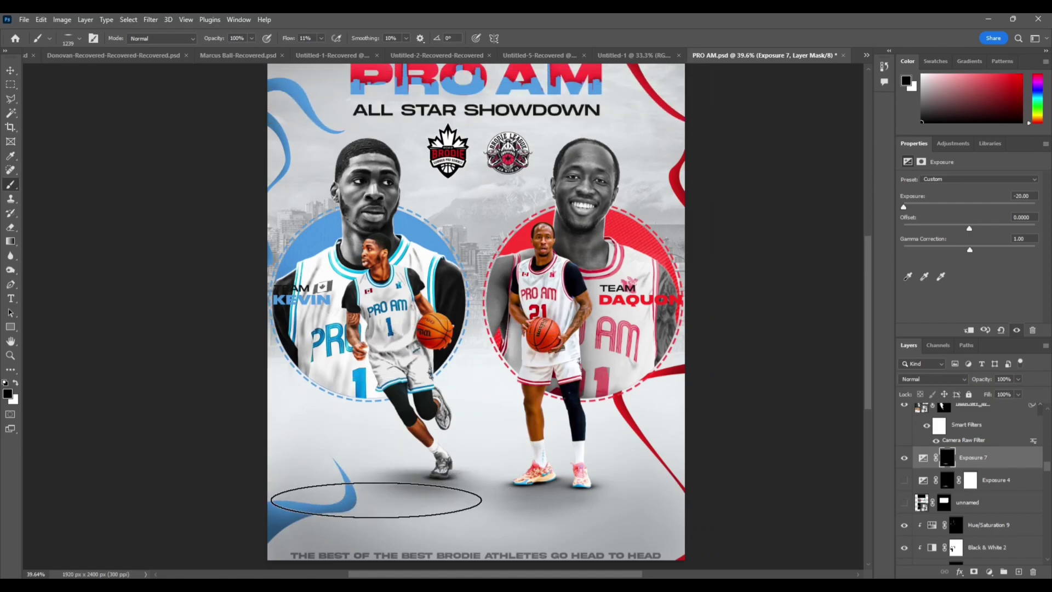
scroll(548, 392, "right", 1)
left_click(905, 466)
left_click(906, 465)
left_click(905, 465)
left_click(905, 466)
left_click(905, 459)
left_click(905, 460)
scroll(496, 282, "up", 1)
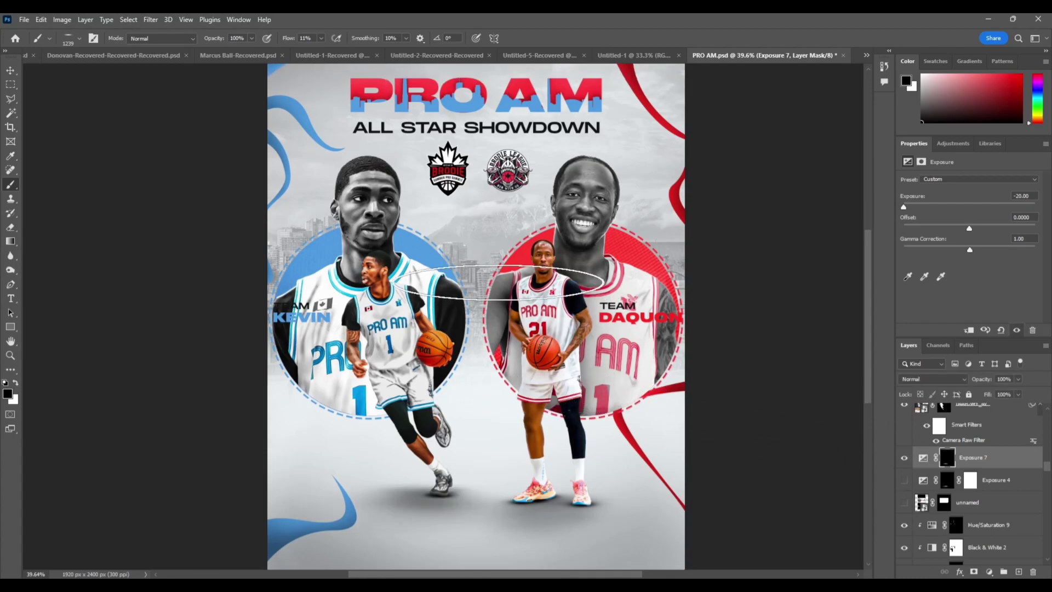
- Look through the layer stack of the Untitled-2 (7).psdc document to find the Steph player layer
scroll(497, 282, "right", 1)
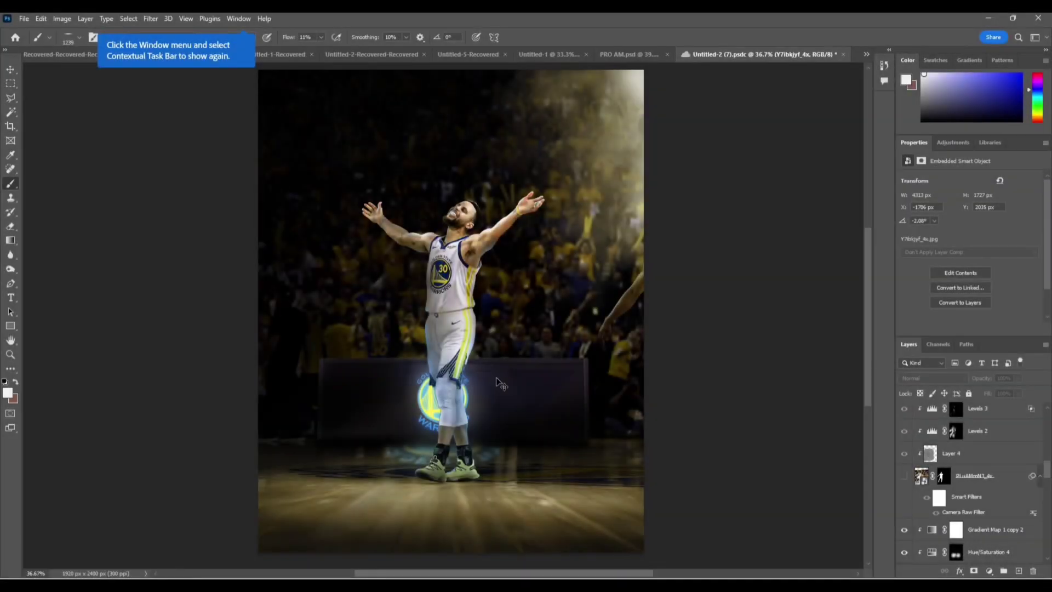
scroll(500, 382, "left", 1)
scroll(482, 386, "left", 1)
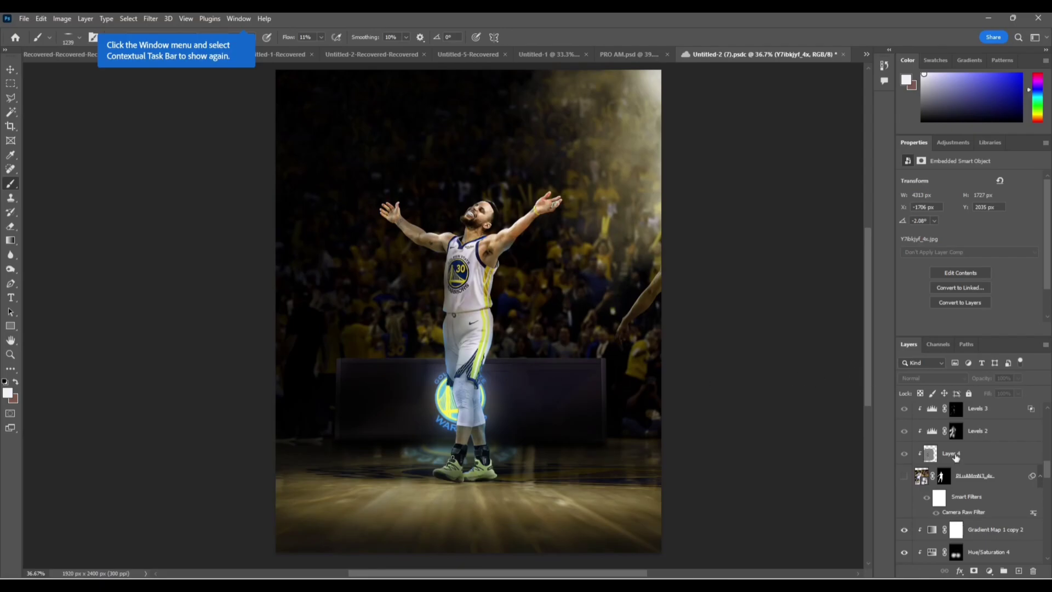
scroll(957, 456, "up", 5)
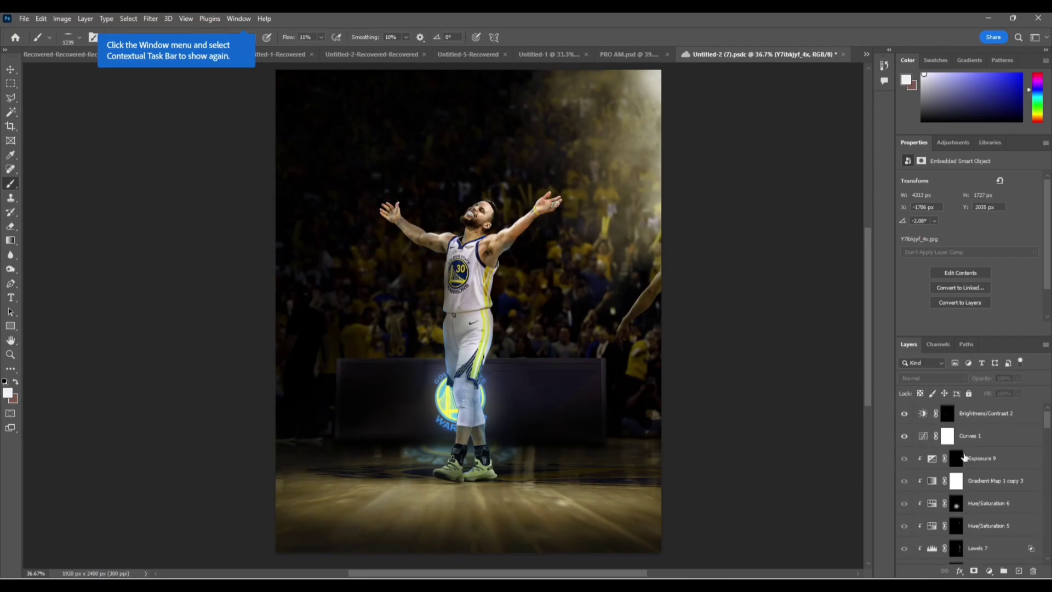
scroll(965, 456, "down", 8)
scroll(950, 458, "down", 8)
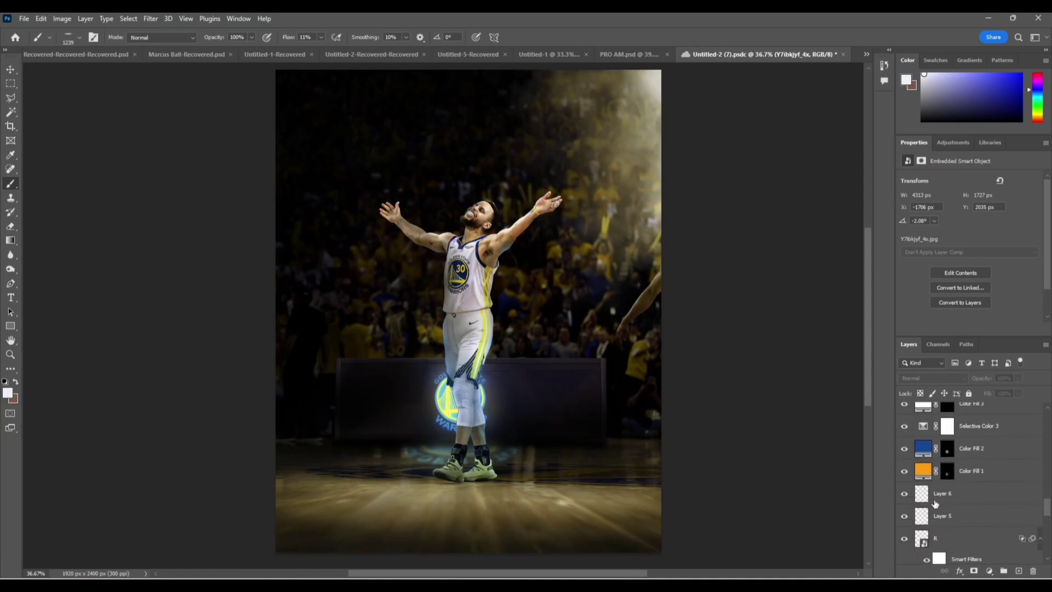
scroll(937, 504, "down", 4)
scroll(926, 507, "down", 8)
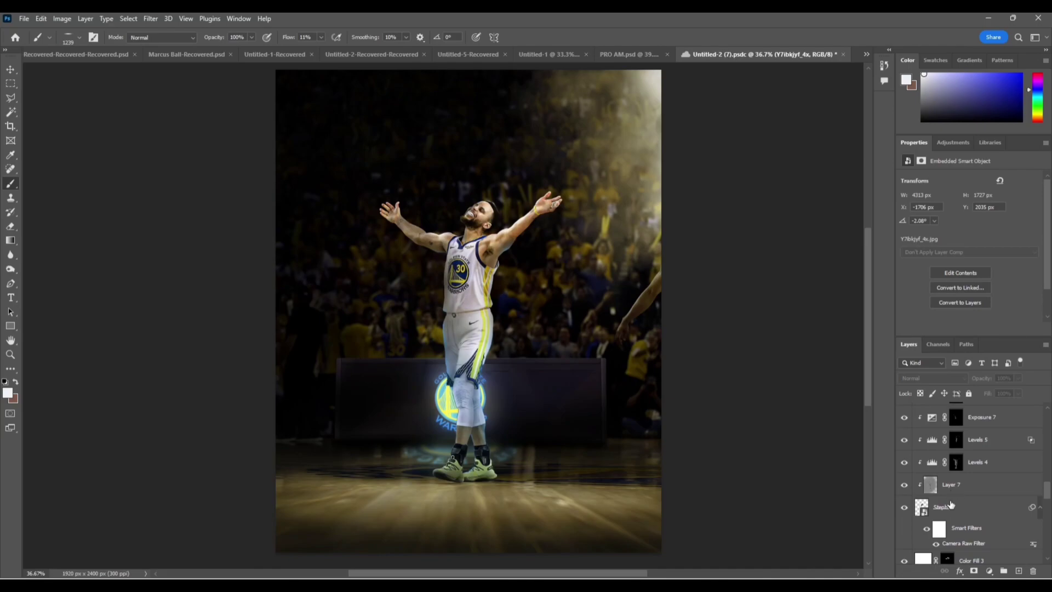
- Select the Steph layer and toggle its visibility to compare the scene with and without the player, leaving it visible
left_click(924, 509)
left_click(905, 508)
left_click(904, 508)
left_click(905, 509)
left_click(905, 509)
left_click(905, 509)
left_click(905, 509)
left_click(905, 508)
left_click(905, 508)
left_click(905, 508)
left_click(905, 509)
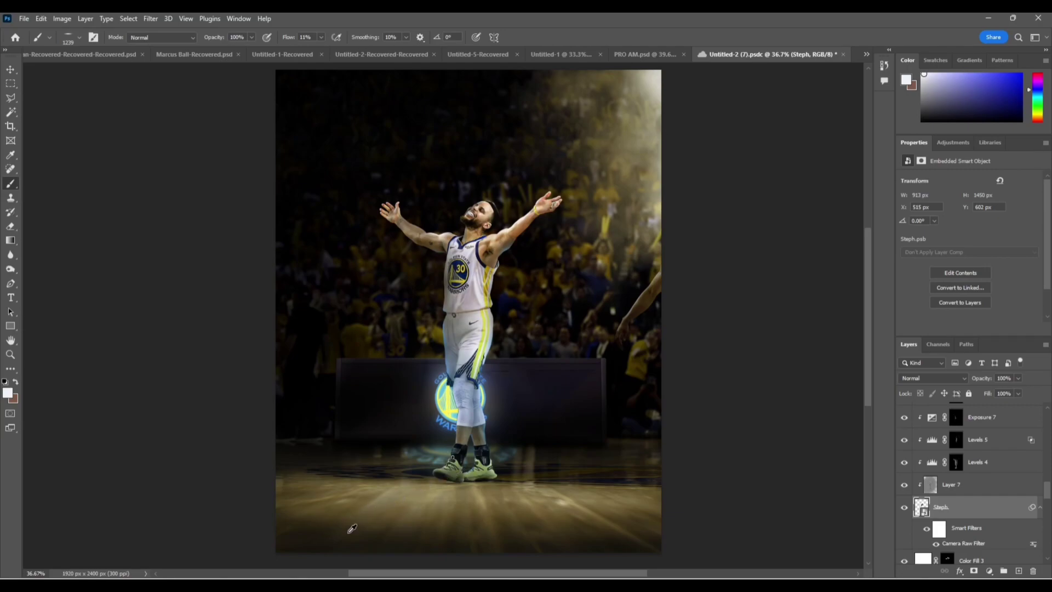
left_click(903, 508)
left_click(903, 507)
- Duplicate the Steph layer and select the original Steph layer beneath the copy
key("ctrl+j")
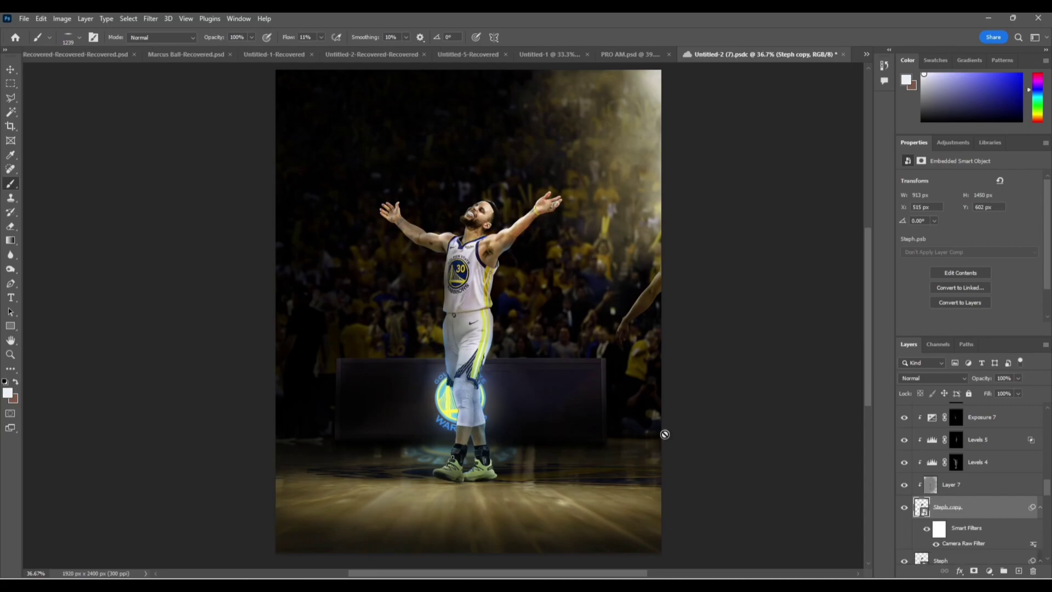
scroll(954, 507, "down", 1)
left_click(944, 537)
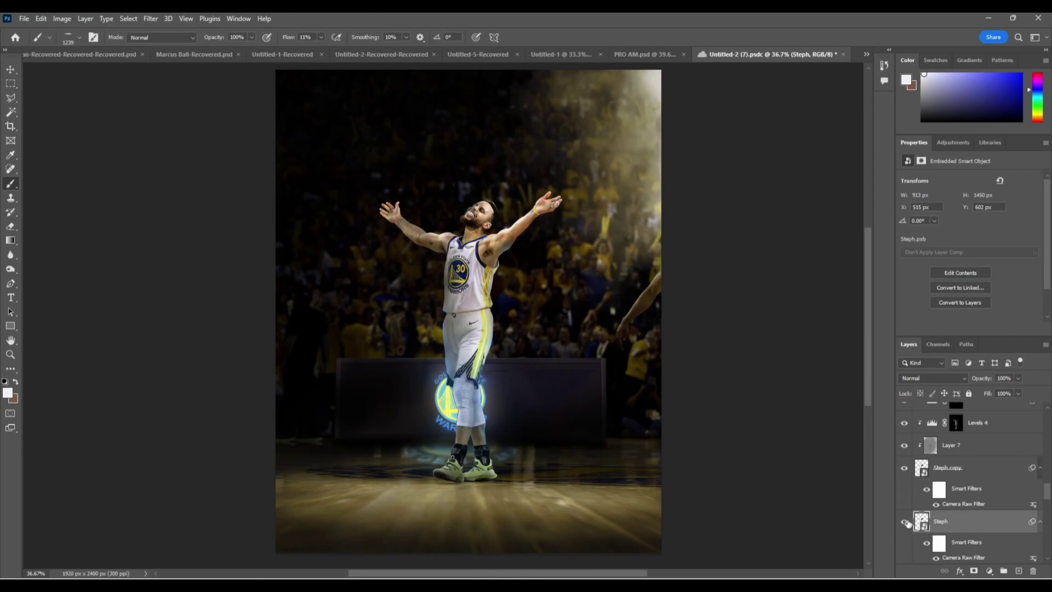
- Rasterize the Steph layer, convert it back to a smart object, and toggle its visibility to check it, leaving it visible
right_click(954, 523)
left_click(973, 280)
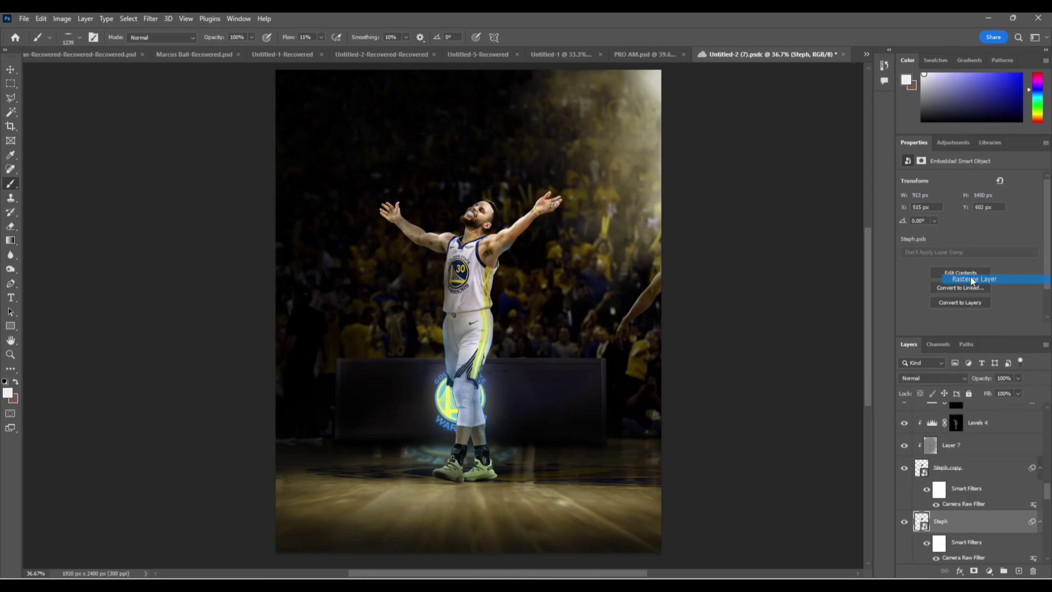
right_click(967, 525)
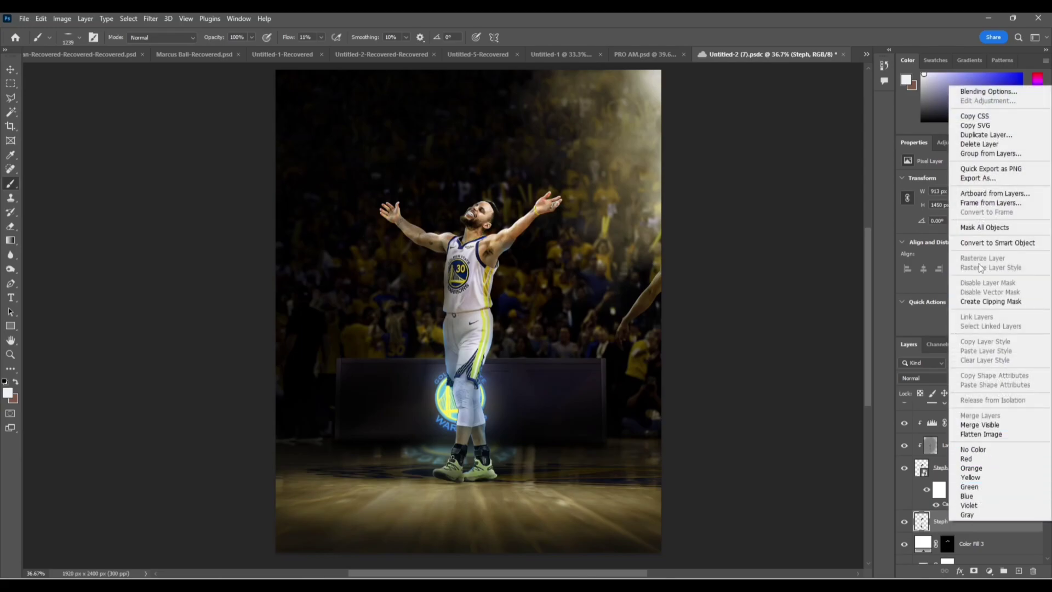
left_click(998, 243)
left_click(905, 523)
left_click(905, 523)
left_click(906, 525)
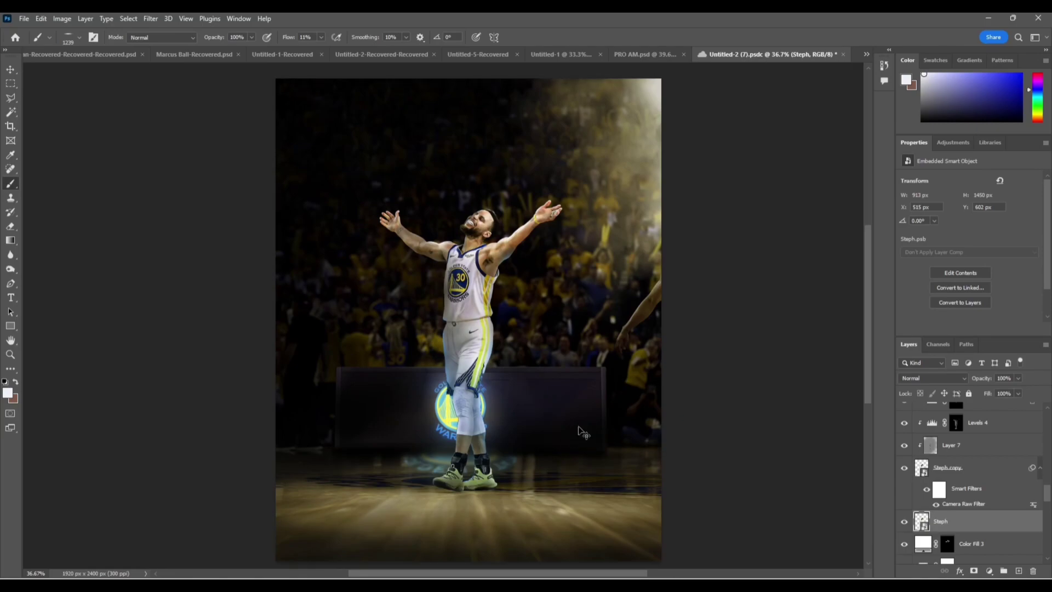
- Flip the Steph smart object vertically with Free Transform
key("ctrl+t")
right_click(495, 337)
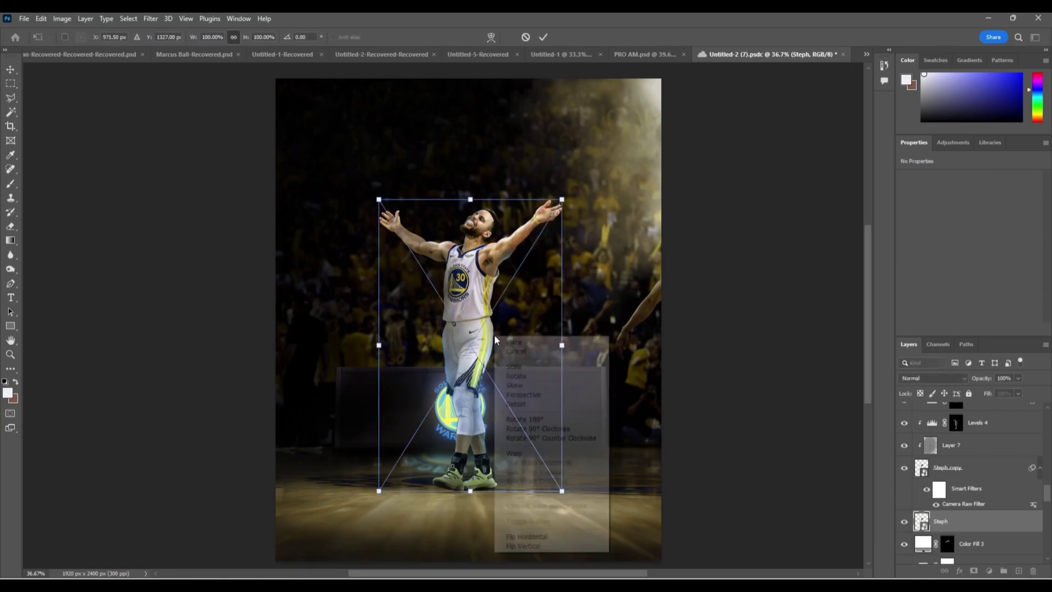
left_click(538, 546)
- Move the flipped Steph layer straight down so its shoes meet the standing player's shoes, and apply the transform
scroll(523, 381, "down", 1)
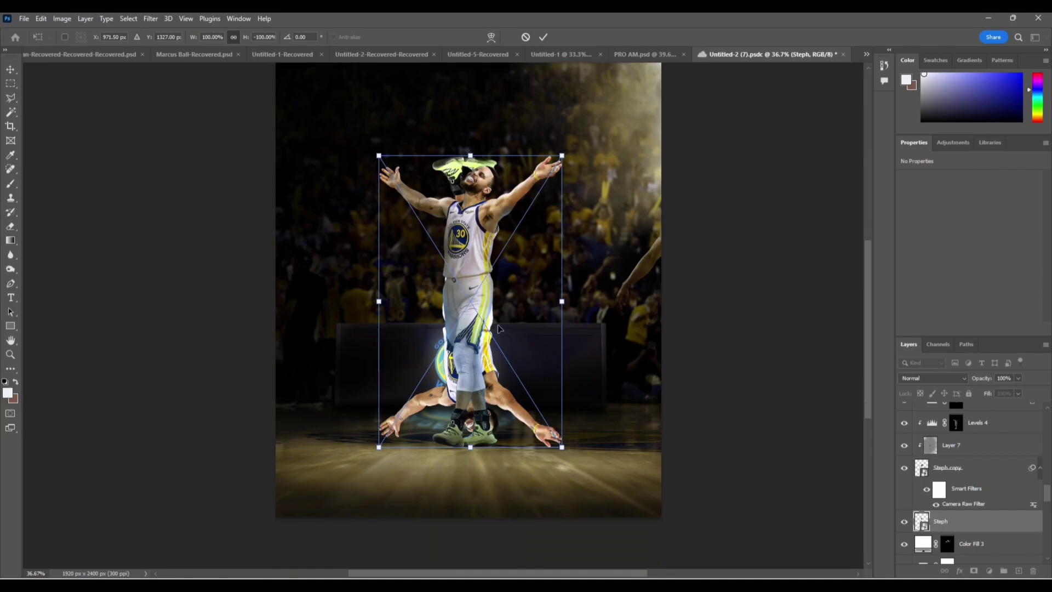
left_click_drag(495, 263, 504, 498)
scroll(479, 435, "down", 3)
left_click_drag(484, 454, 486, 465)
scroll(478, 456, "up", 3)
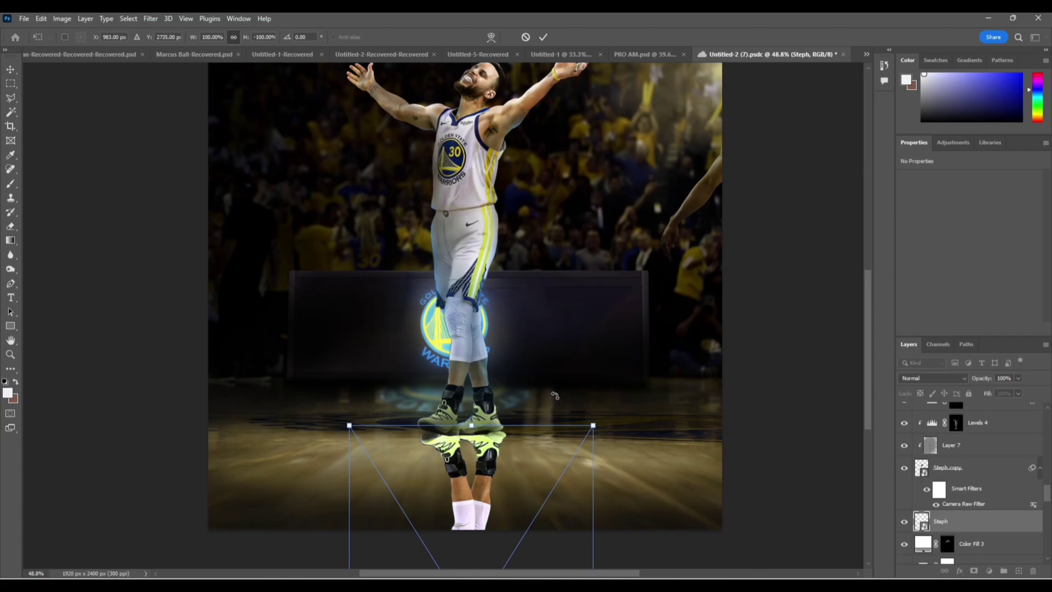
scroll(586, 315, "down", 1)
key("Return")
scroll(539, 332, "down", 3)
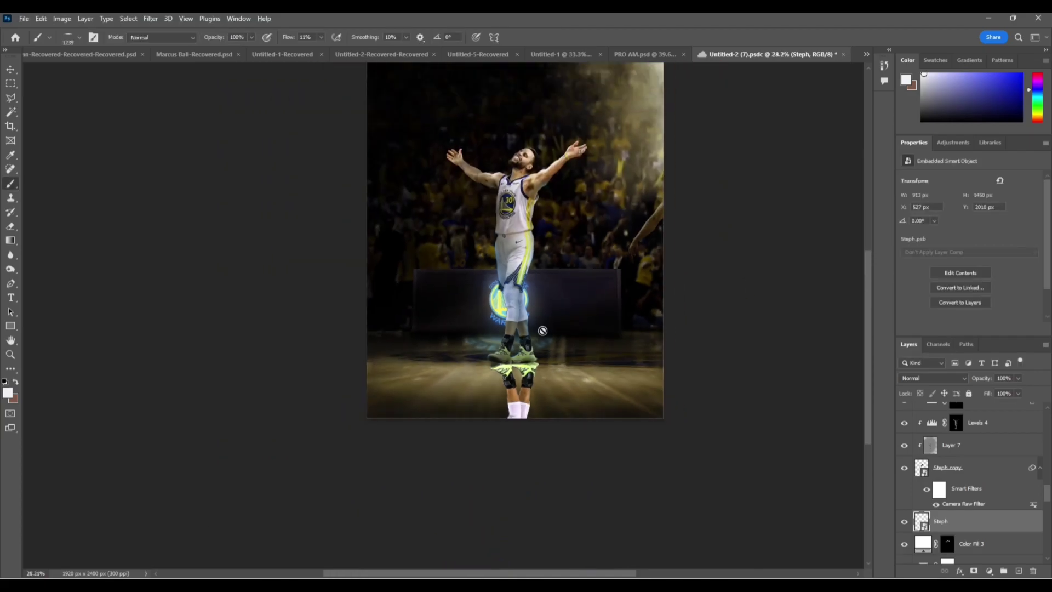
- Widen the far end of the flipped Steph layer with a Perspective transform to about 284% width, nudging it slightly down beneath the shoes
scroll(540, 332, "down", 1)
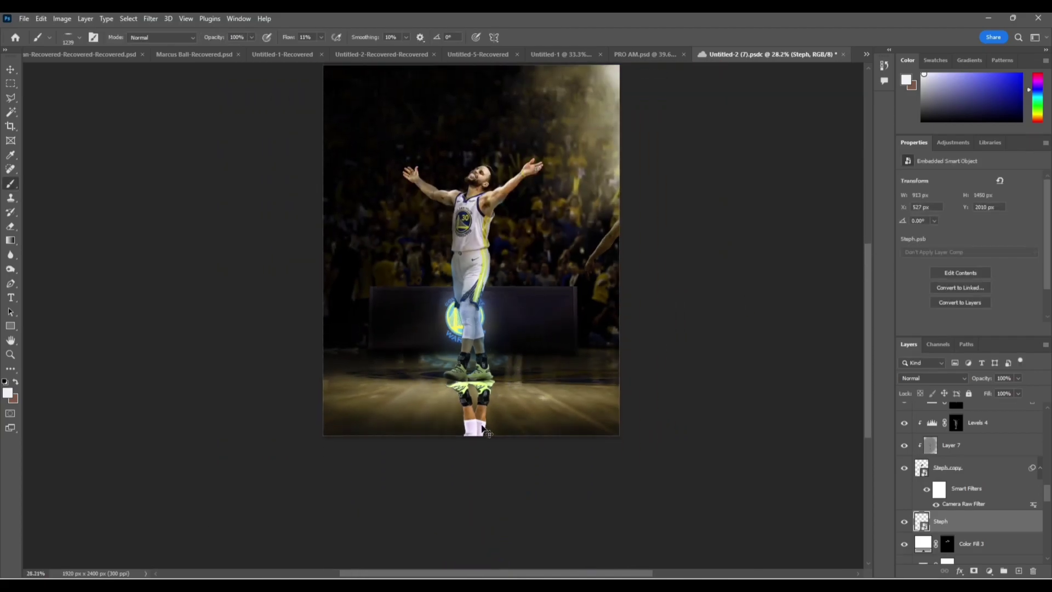
key("ctrl+t")
scroll(479, 369, "down", 2)
right_click(479, 368)
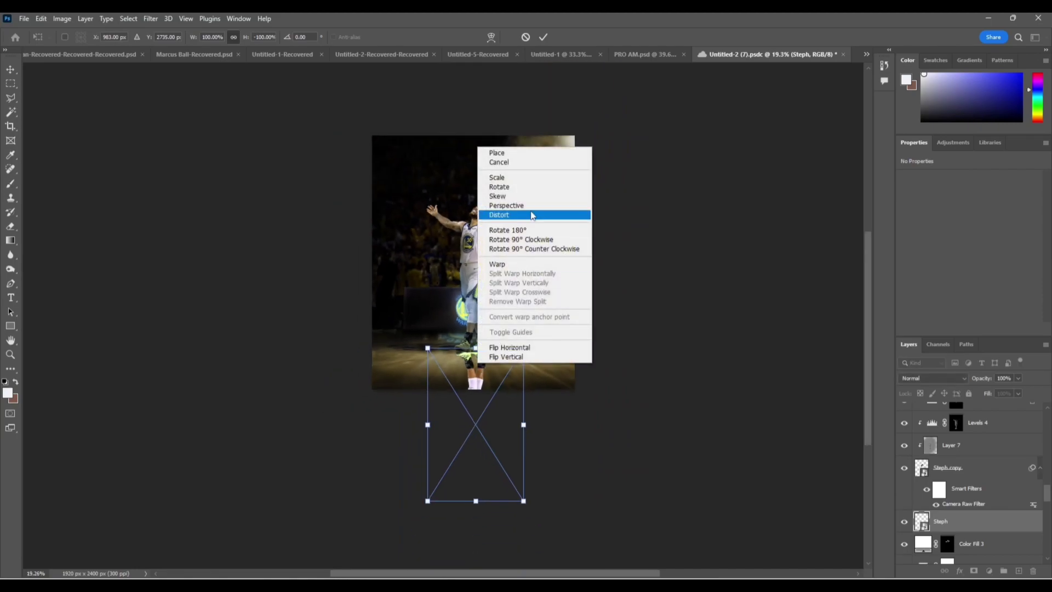
left_click(526, 206)
left_click_drag(524, 503, 598, 456)
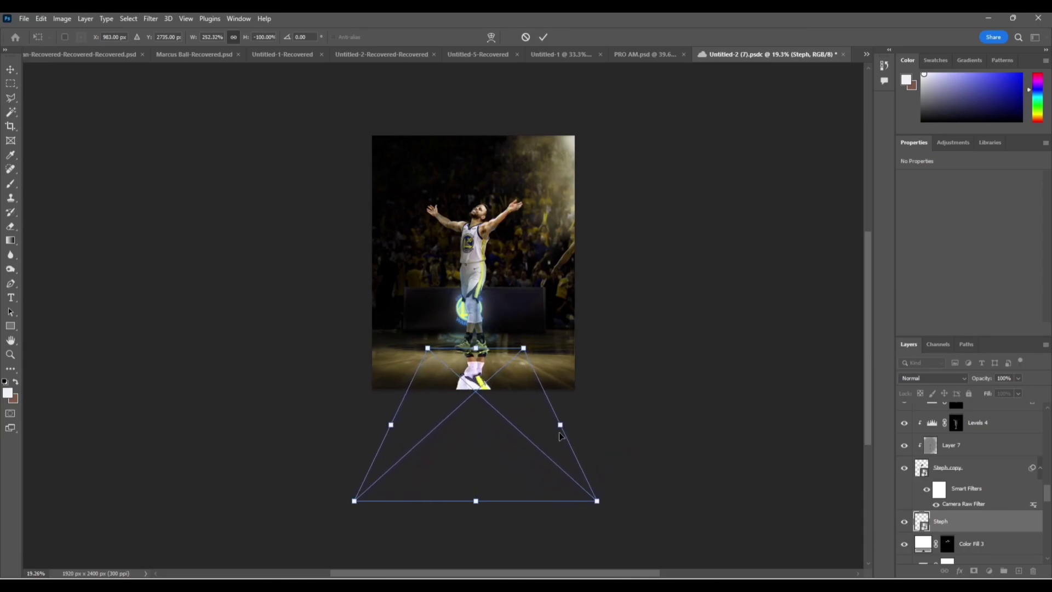
left_click_drag(504, 373, 505, 375)
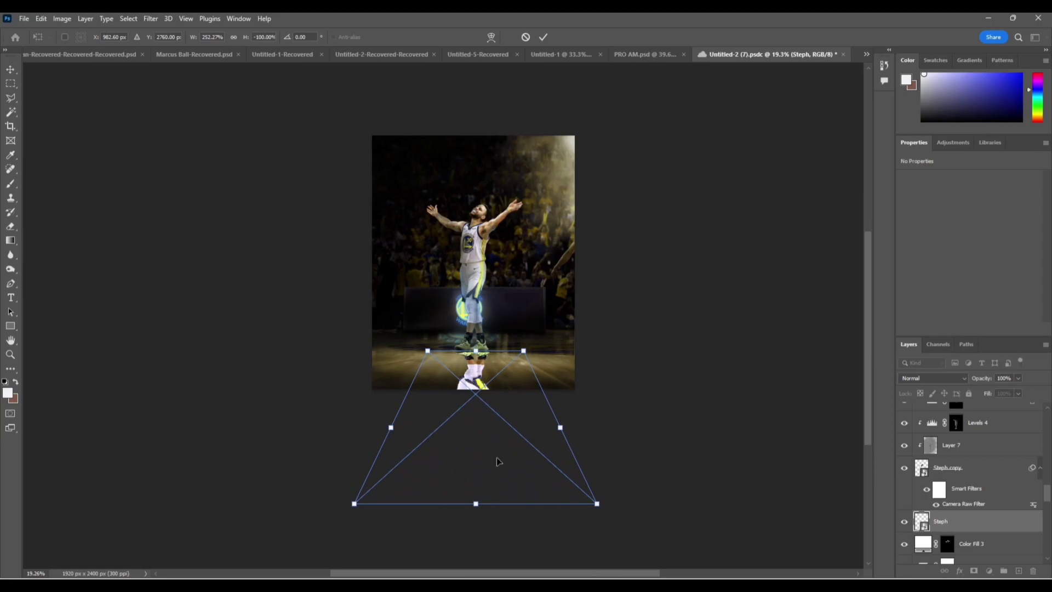
left_click_drag(598, 506, 614, 505)
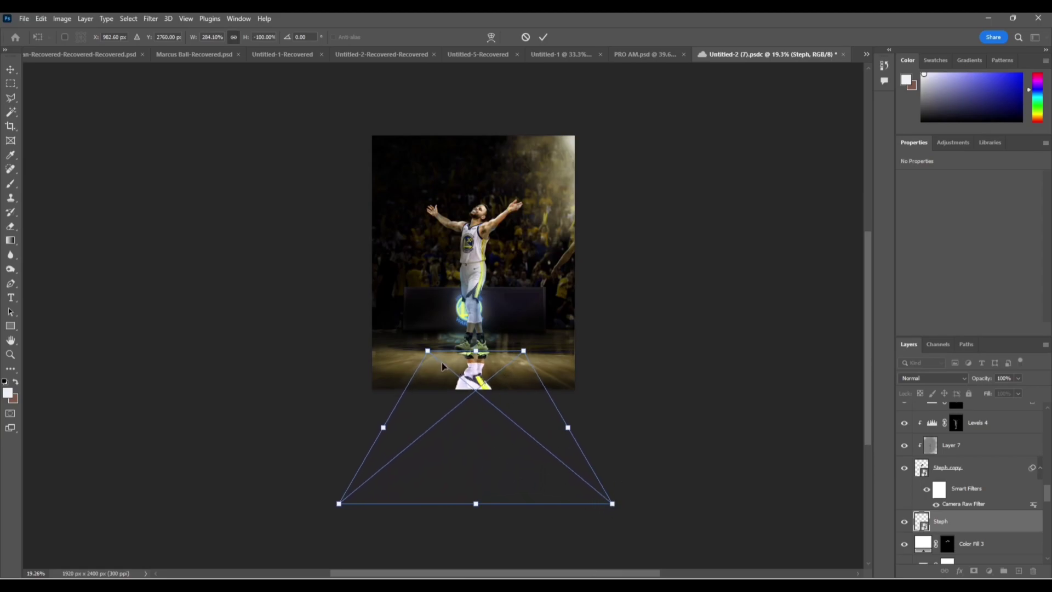
- Scale the flipped layer's height down to about 76%, keeping its upper edge at the player's feet
right_click(442, 362)
left_click(476, 176)
left_click_drag(480, 510, 476, 467)
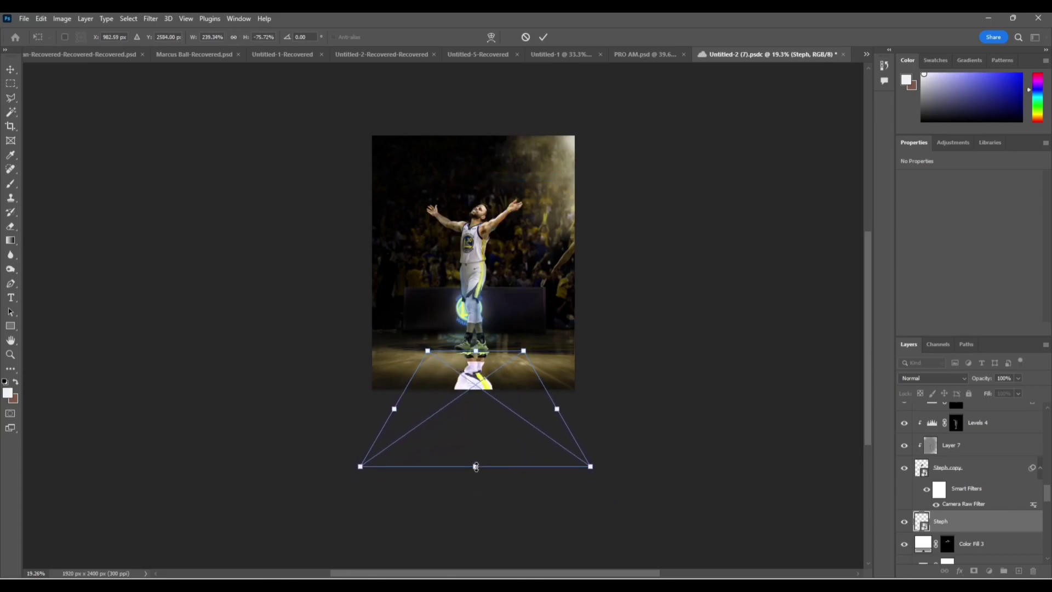
scroll(475, 357, "up", 2)
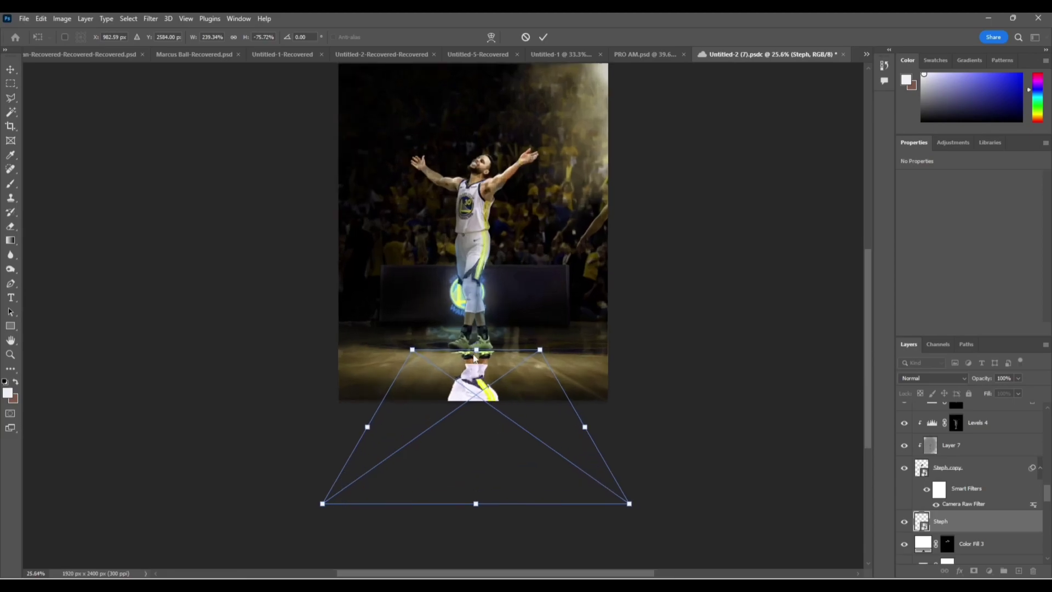
scroll(867, 387, "up", 1)
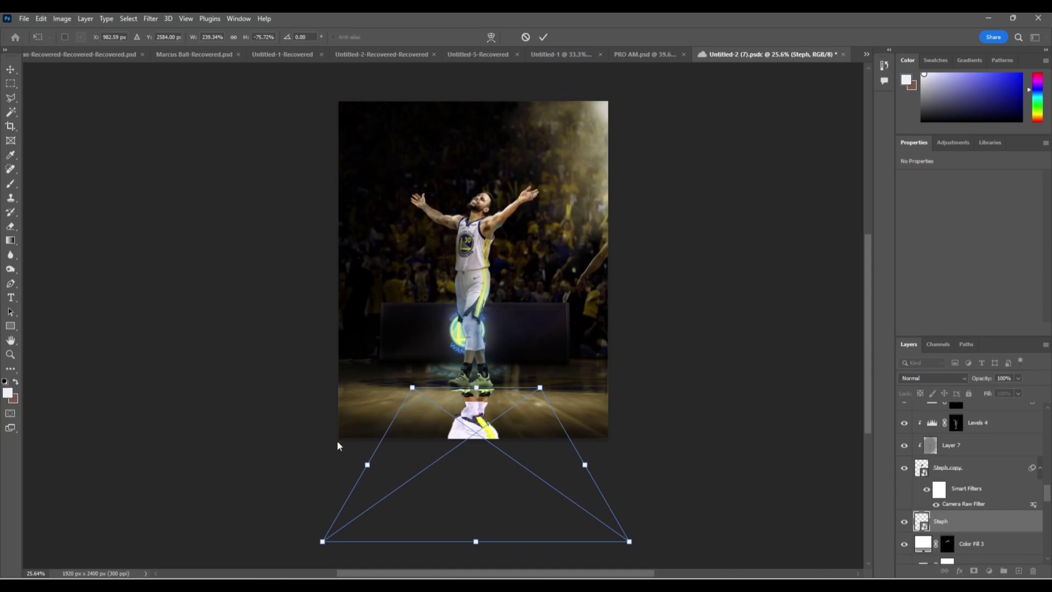
- Skew the flipped layer so it slants from the feet toward the poster's lower-left corner, and apply the transform
right_click(488, 415)
left_click(523, 244)
right_click(470, 418)
left_click(488, 248)
mouse_move(477, 541)
left_mouse_down()
mouse_move(382, 522)
mouse_move(268, 460)
left_mouse_up()
key("Return")
scroll(415, 338, "up", 4)
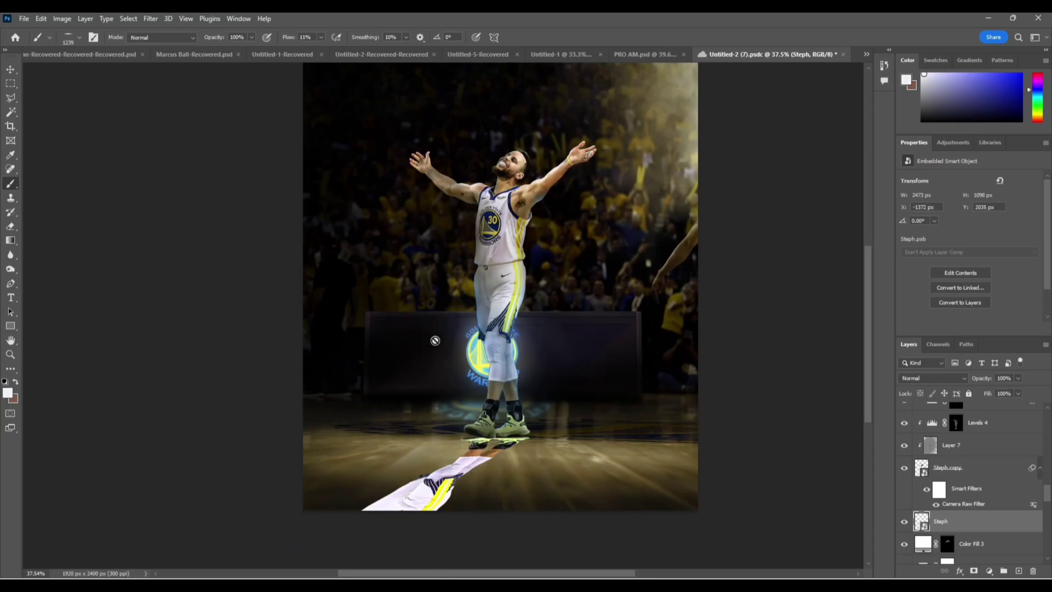
- Shorten the slanted Steph layer to about 2040 by 837 px with Free Transform and apply it
scroll(435, 340, "down", 2)
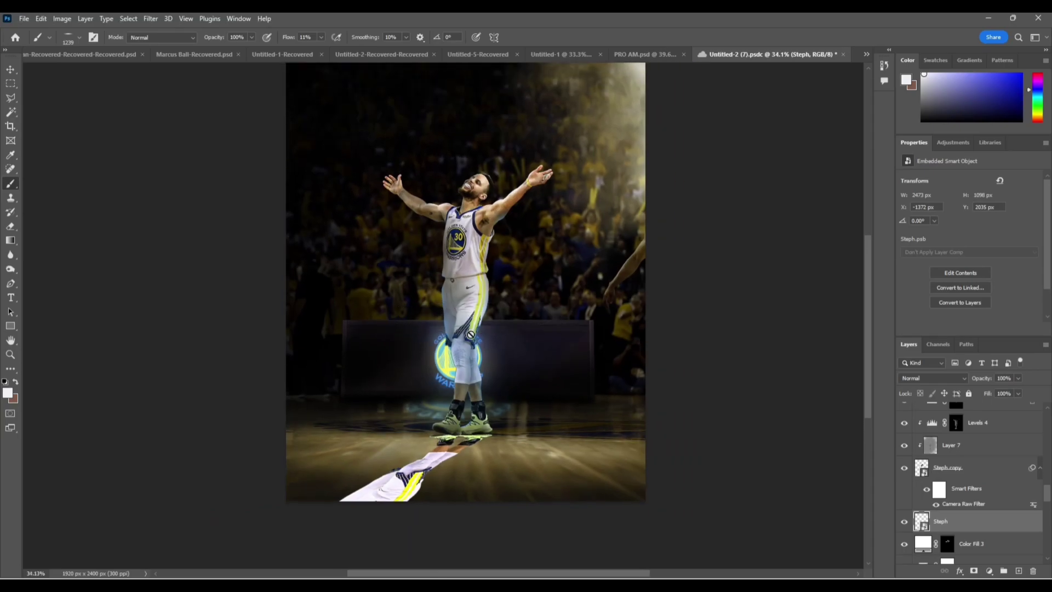
scroll(470, 335, "down", 2)
key("ctrl+t")
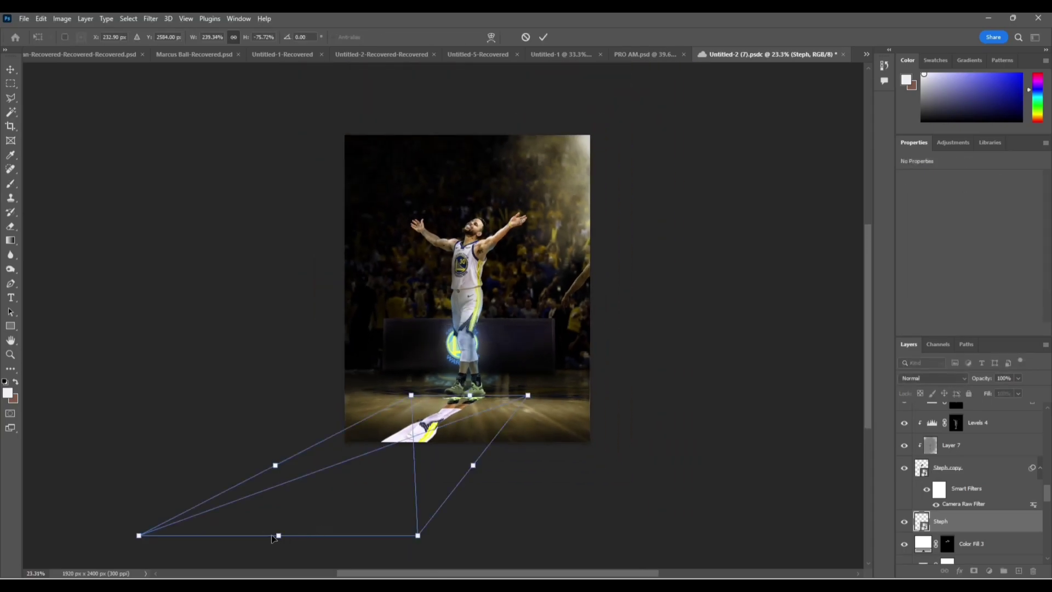
left_click_drag(281, 535, 307, 501)
key("Return")
key("b")
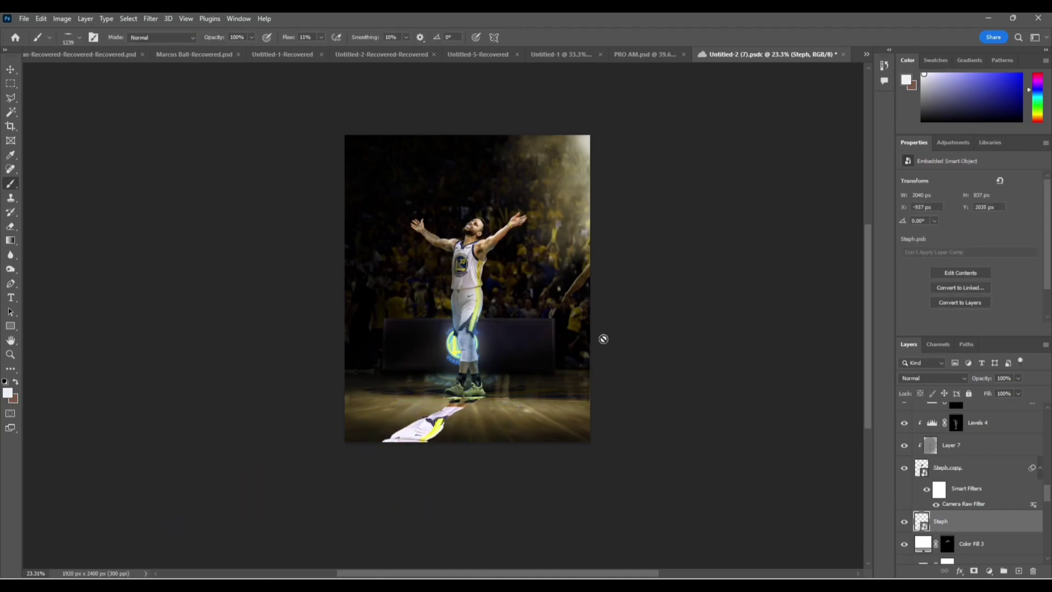
- Toggle the slanted Steph layer's visibility to compare the floor with and without it, leaving it visible
scroll(497, 337, "up", 2)
scroll(497, 336, "up", 2)
scroll(496, 336, "left", 3)
left_click(906, 521)
left_click(906, 521)
left_click(907, 521)
left_click(907, 520)
scroll(650, 469, "left", 1)
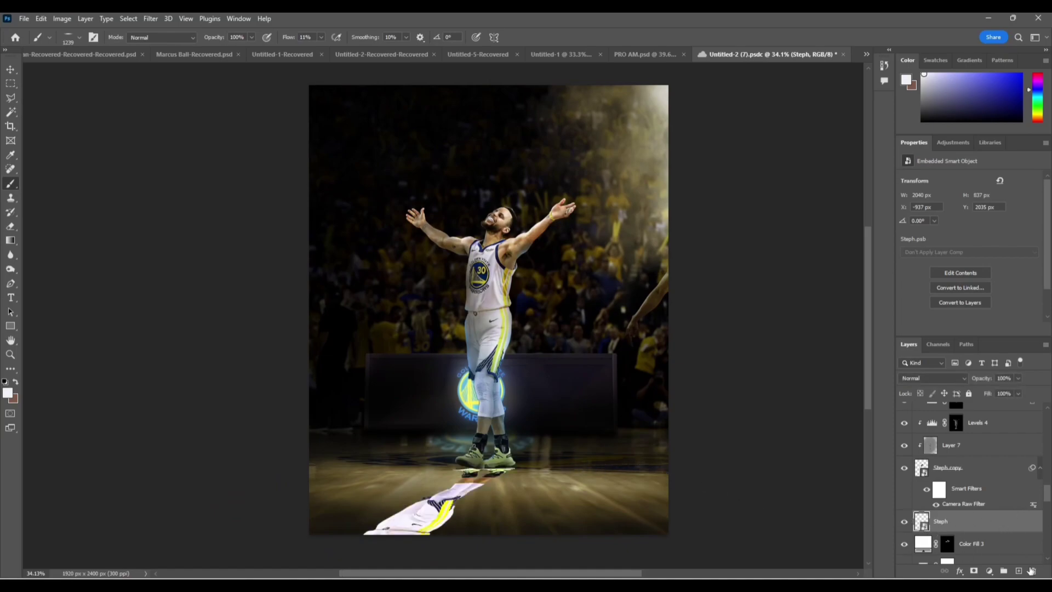
- Add a Color Overlay effect in black (000000) at 100% opacity to the slanted Steph layer
double_click(983, 528)
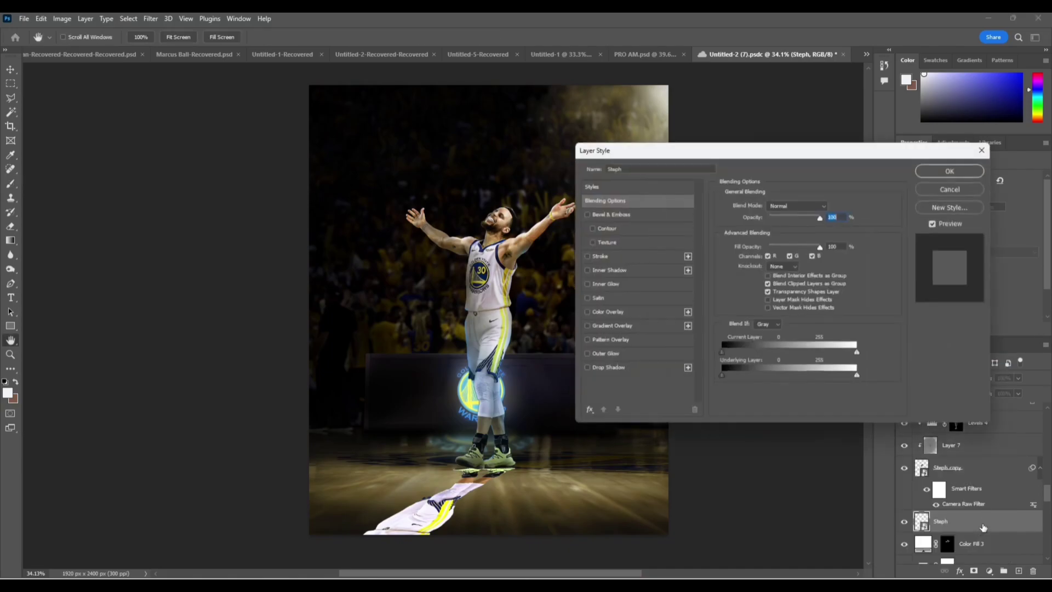
left_click(631, 311)
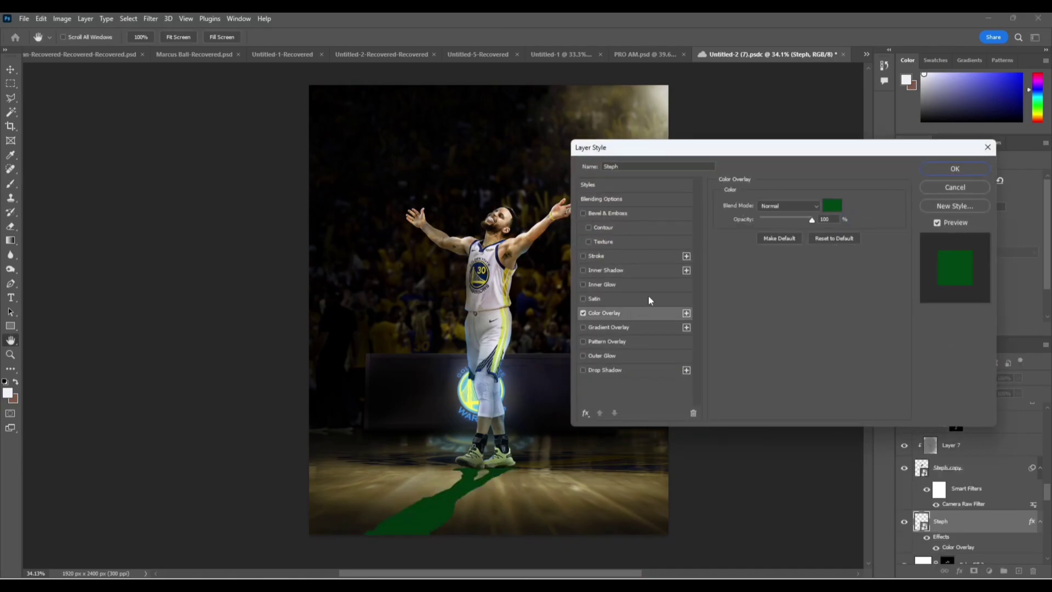
left_click(832, 205)
left_click(202, 426)
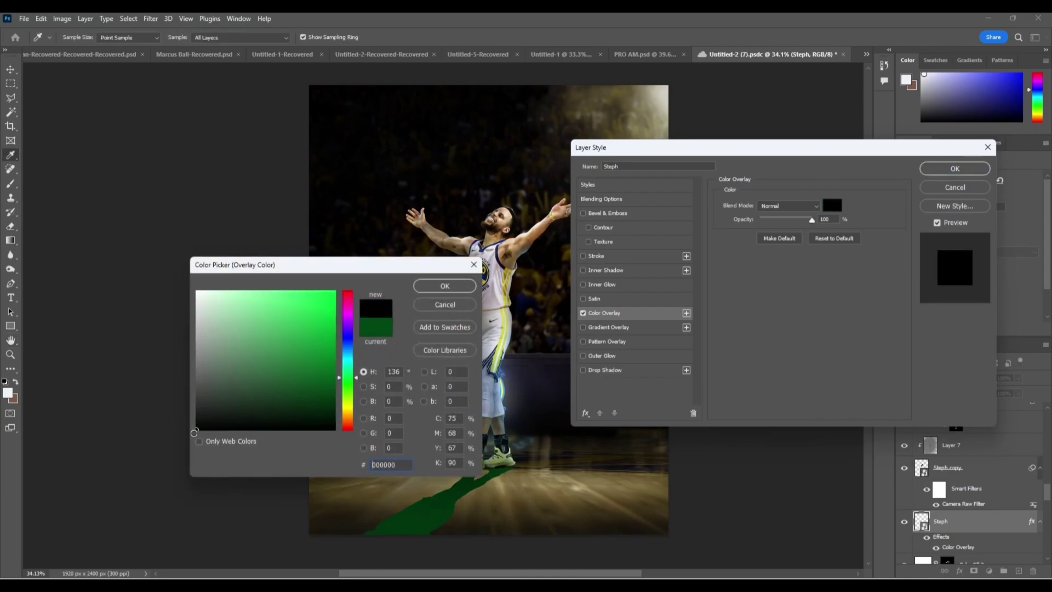
left_click(422, 287)
left_click(926, 168)
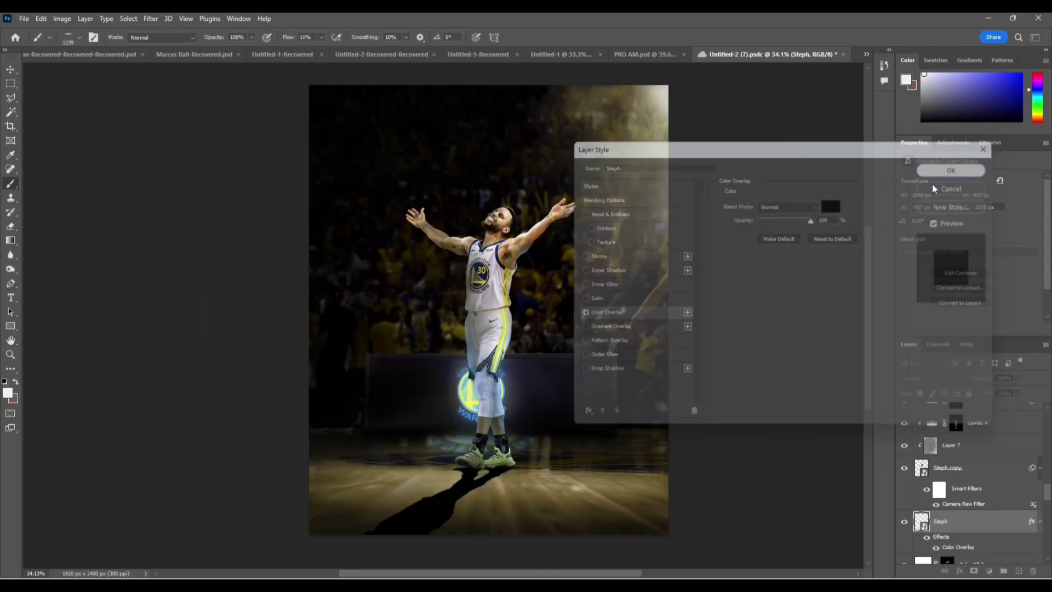
key("b")
- Set the Steph shadow layer's opacity to 91% and toggle its visibility to compare, leaving it visible
left_click(1019, 393)
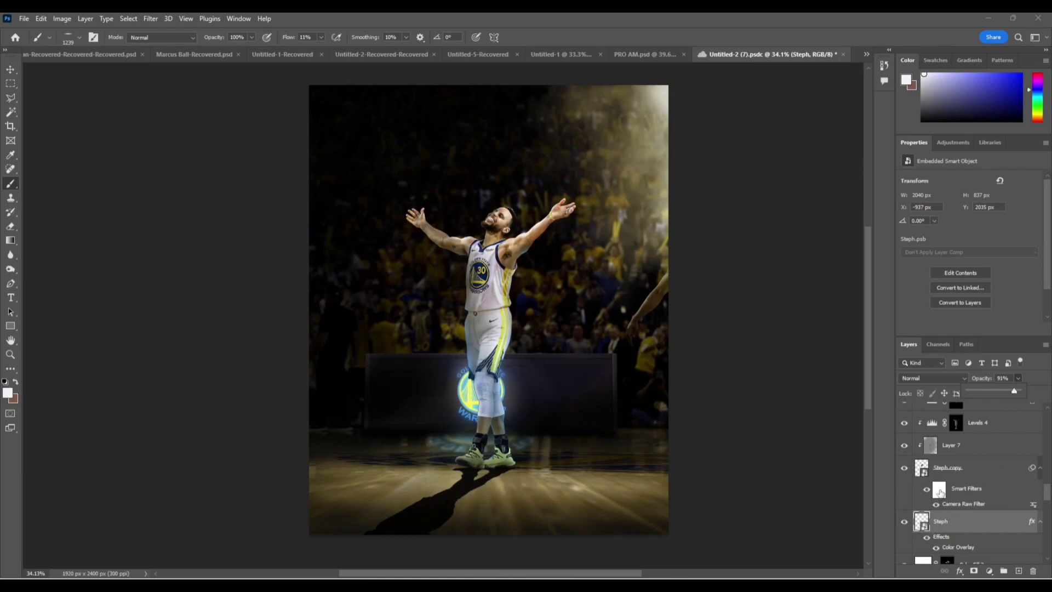
scroll(934, 520, "down", 1)
left_click(904, 499)
left_click(904, 499)
scroll(286, 155, "left", 1)
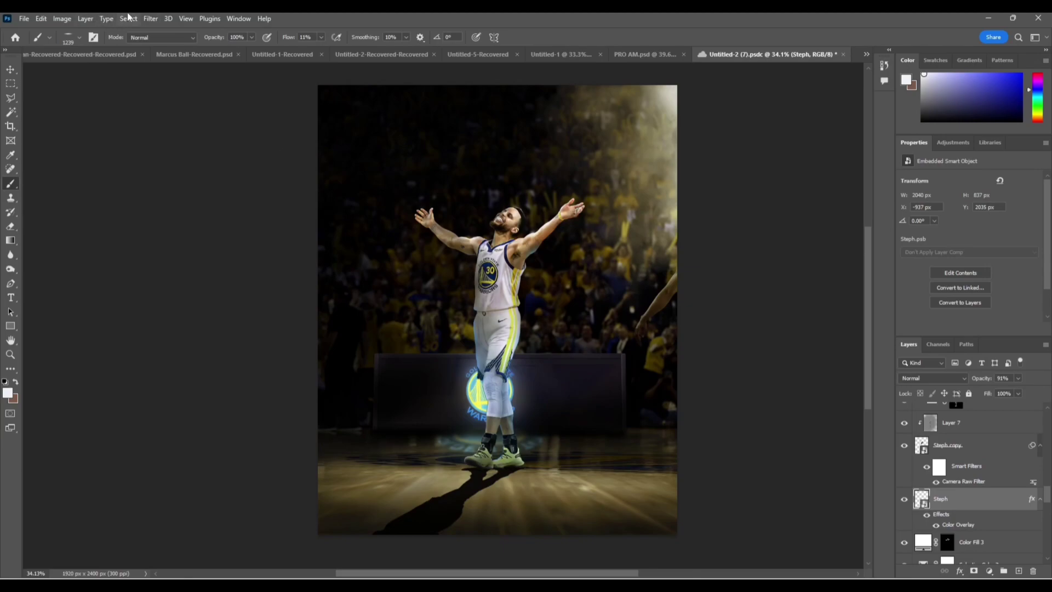
- Apply a Gaussian Blur smart filter to the Steph shadow layer to soften its edges
left_click(151, 18)
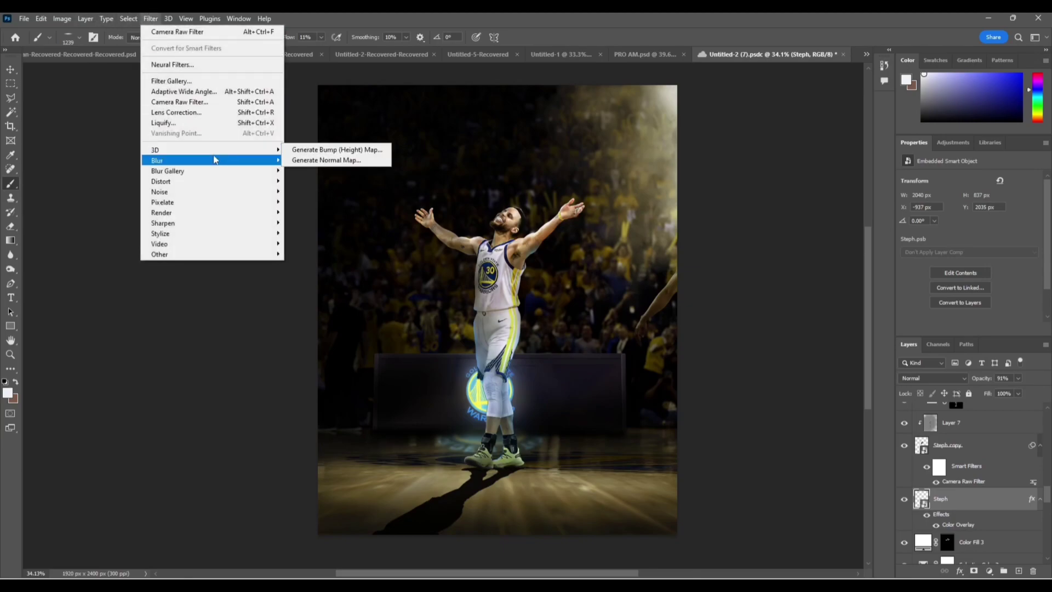
mouse_move(255, 161)
left_click(307, 201)
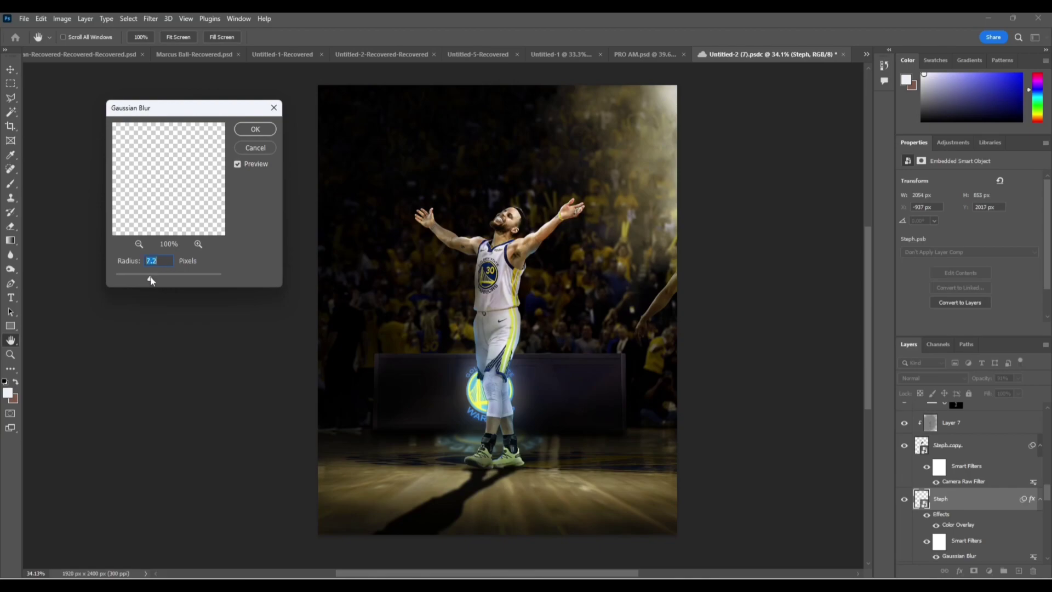
left_click_drag(151, 281, 152, 278)
left_click(245, 129)
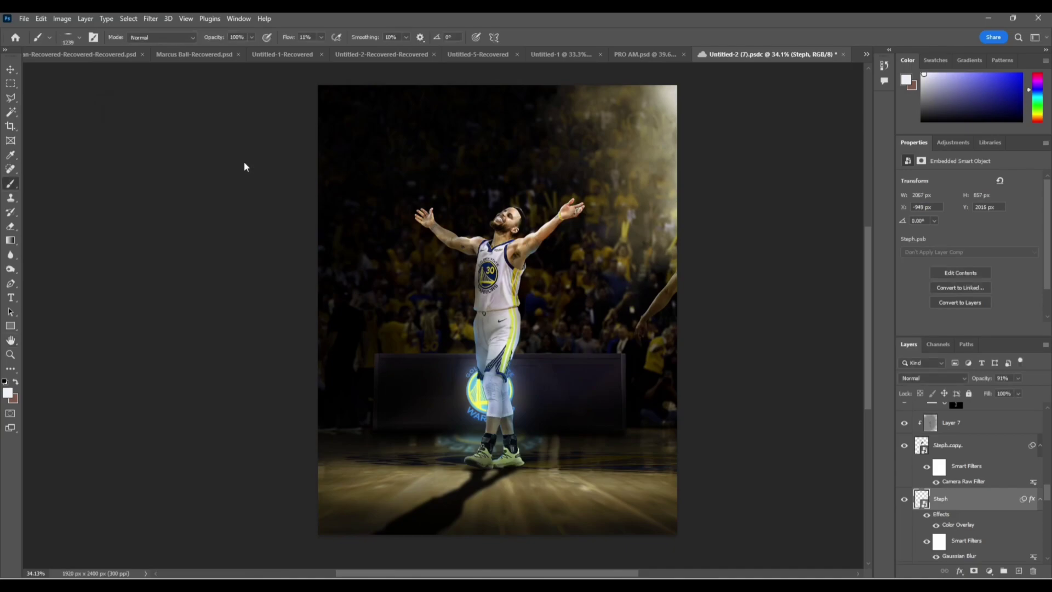